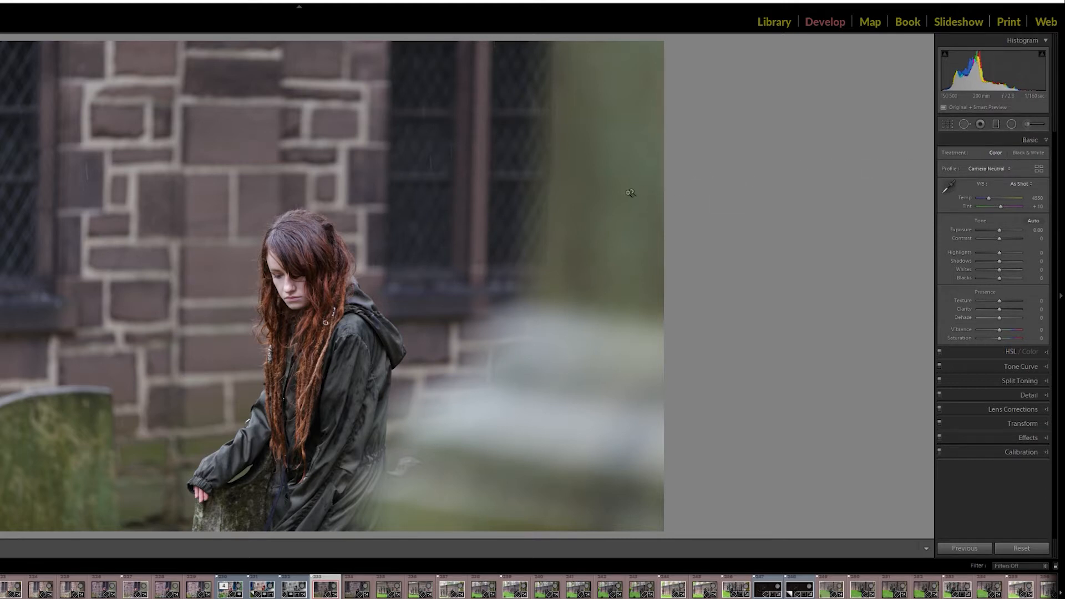
View the photo in the Library loupe view, toggle the module picker off and on, and return to the Develop module
key("g")
key("e")
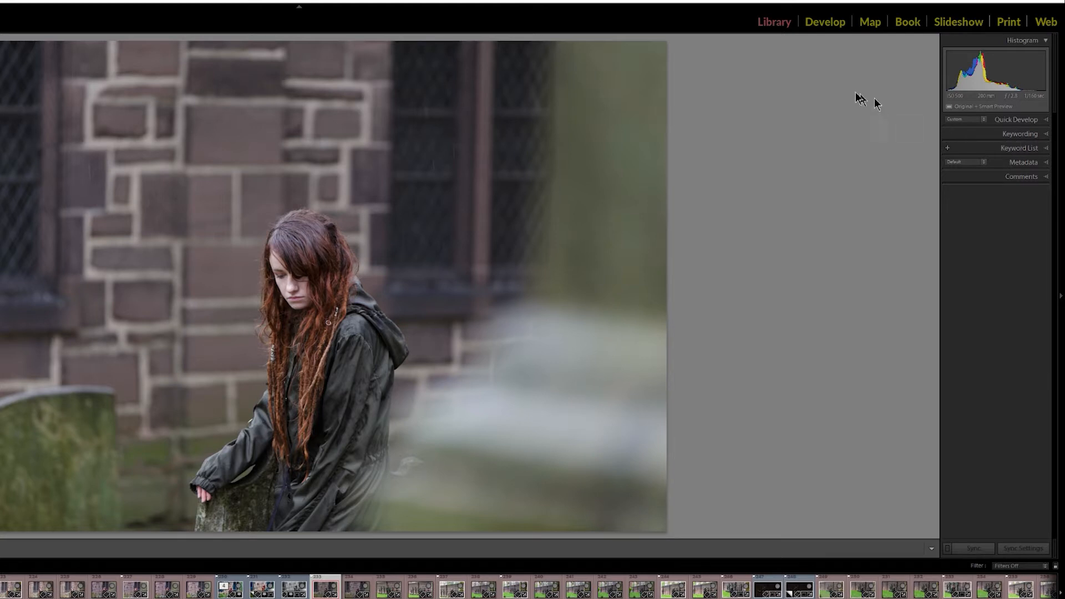
left_click(299, 8)
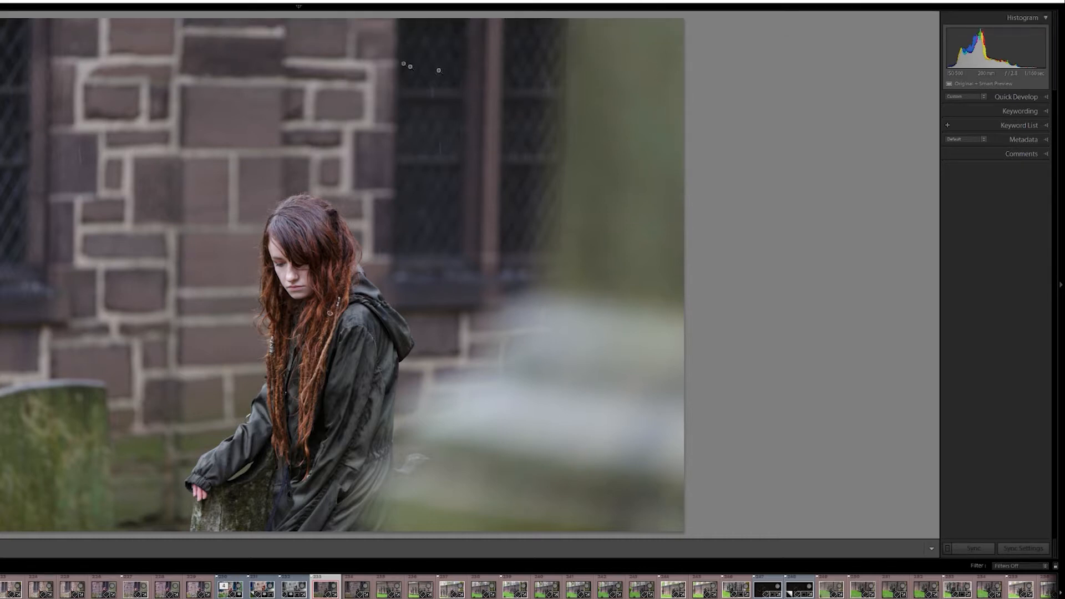
left_click(299, 8)
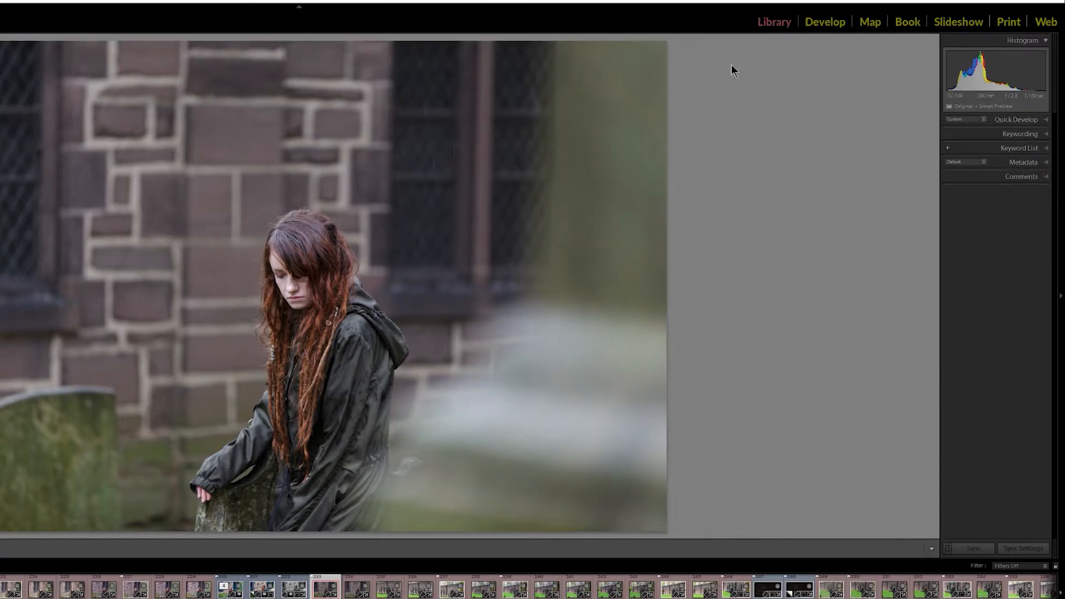
key("d")
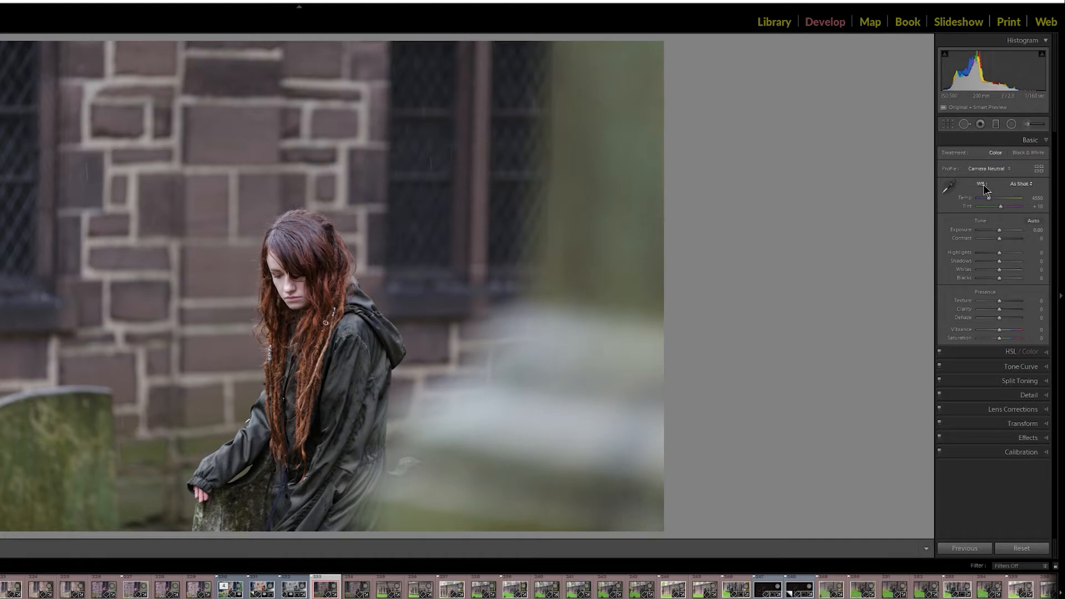
Look through the Split Toning, Tone Curve and HSL adjustments and the Solo Mode option, ending on the Basic adjustments
left_click(989, 381)
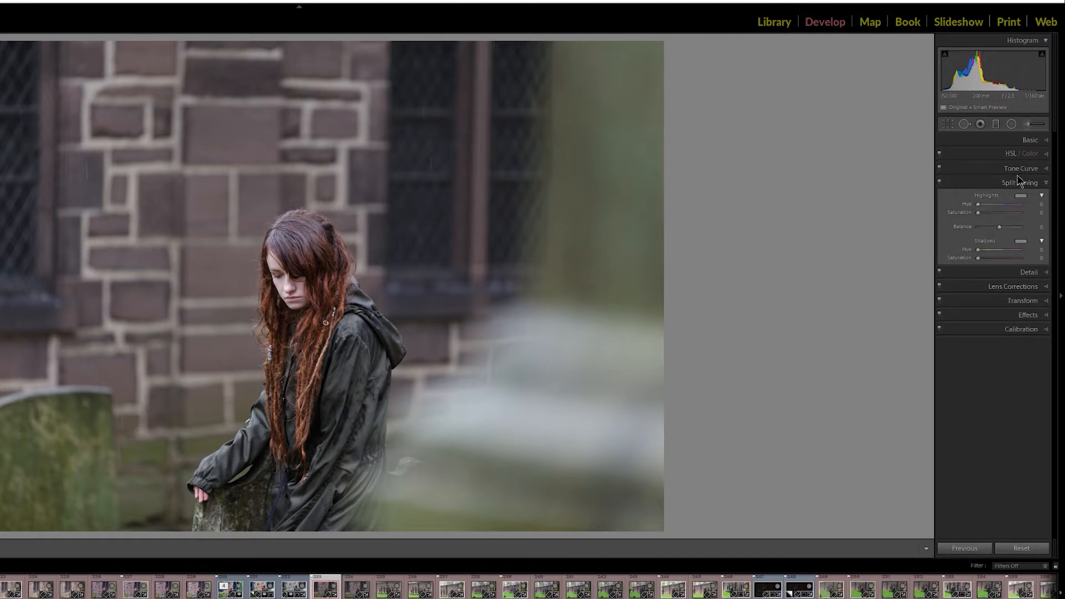
left_click(993, 172)
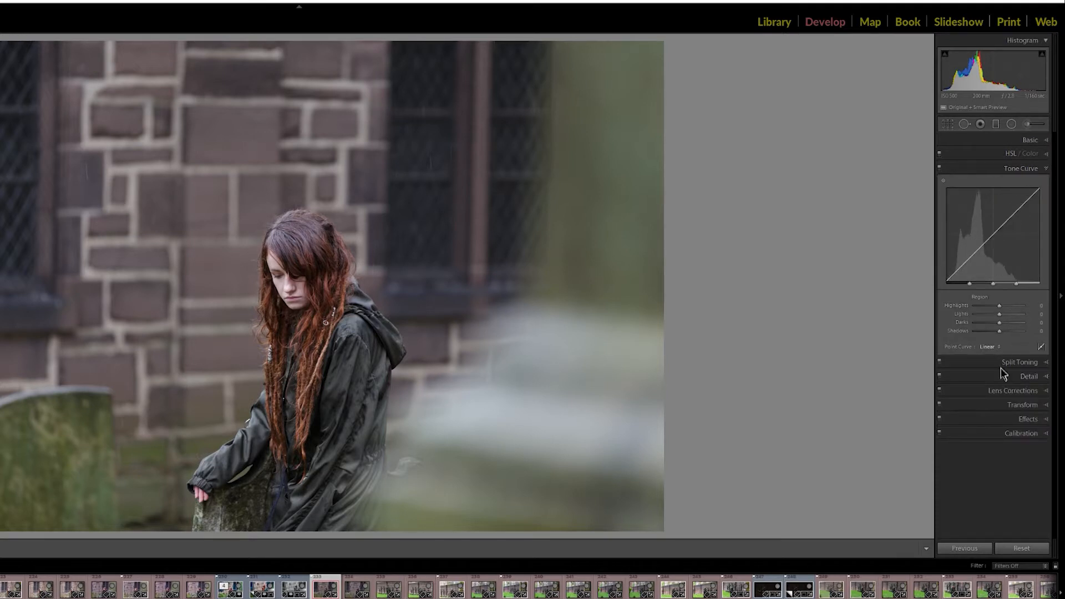
left_click(1000, 141)
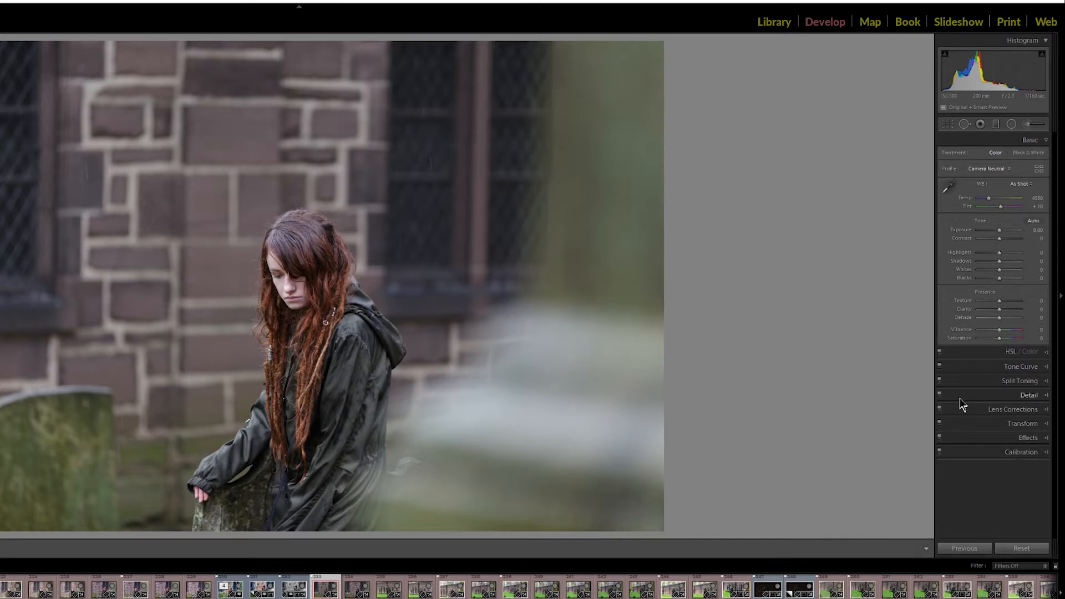
right_click(971, 484)
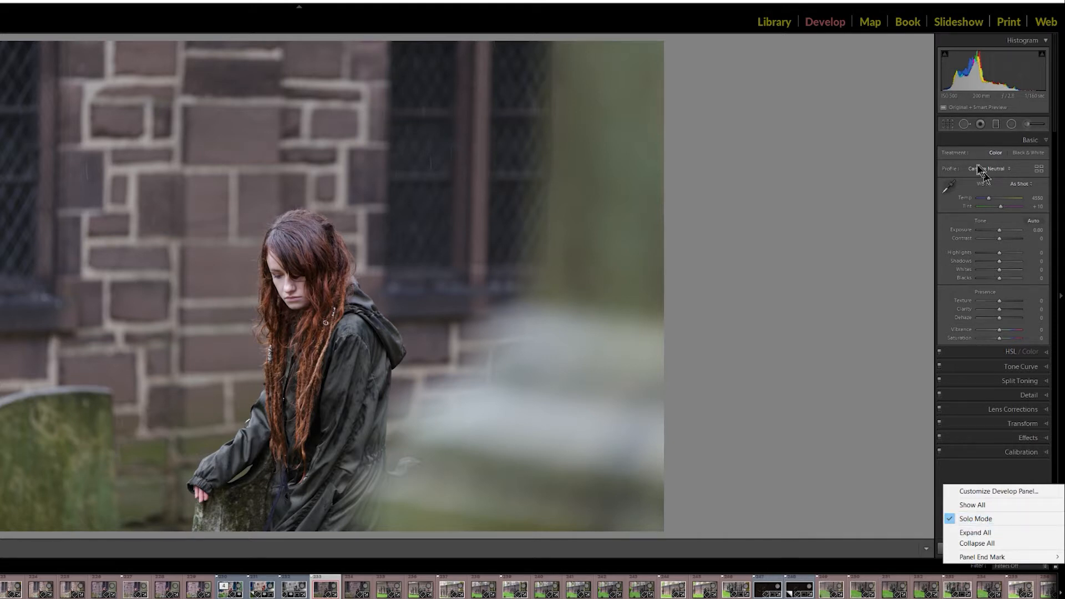
left_click(979, 354)
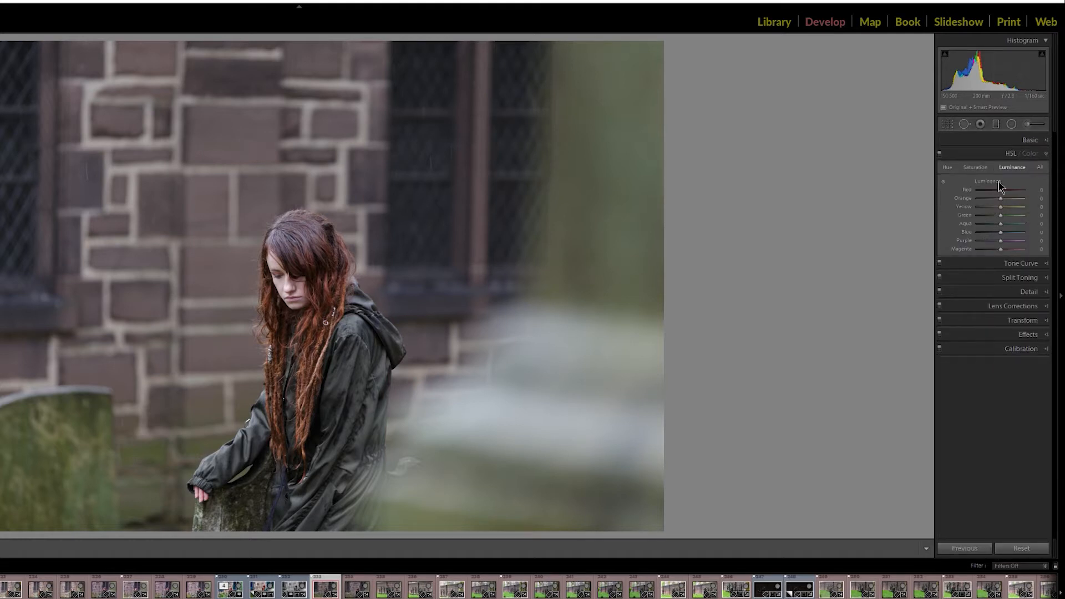
left_click(995, 140)
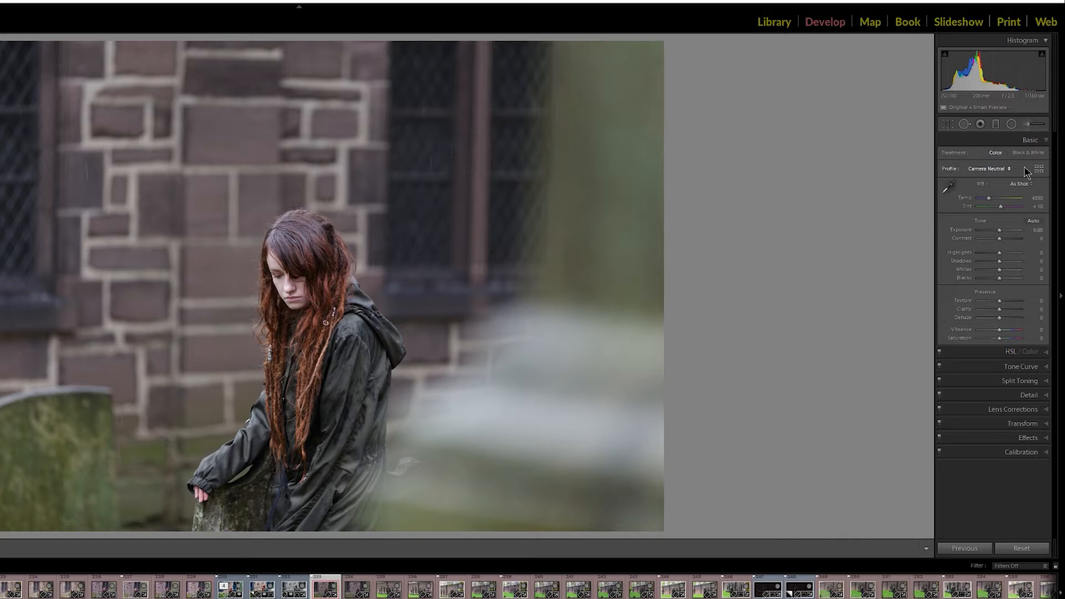
Compare the photo's Black & White treatment with its Color treatment, ending on Color
left_click(1035, 155)
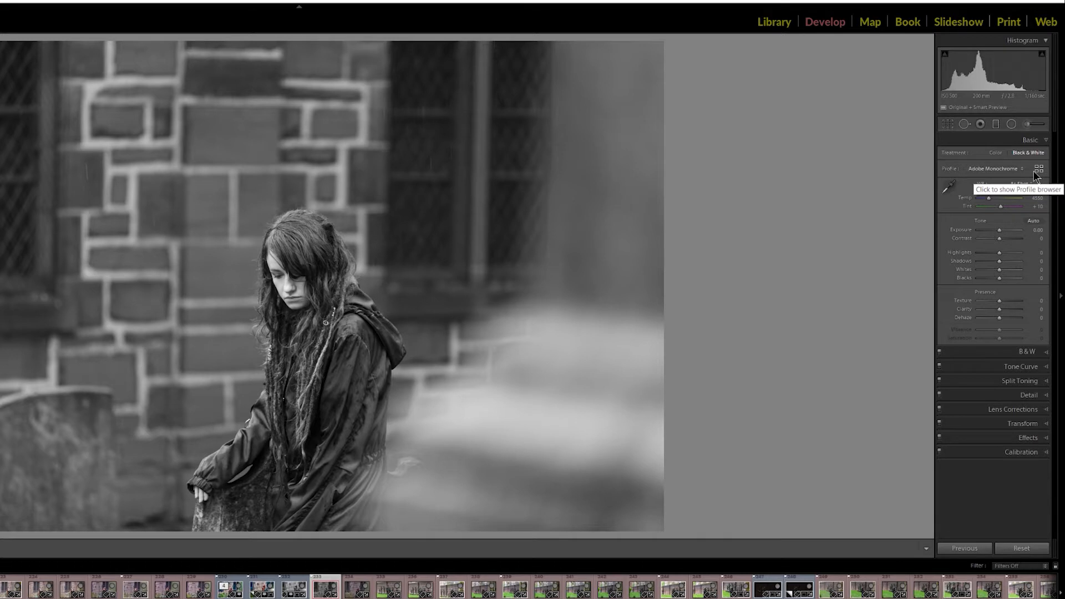
key("v")
key("v")
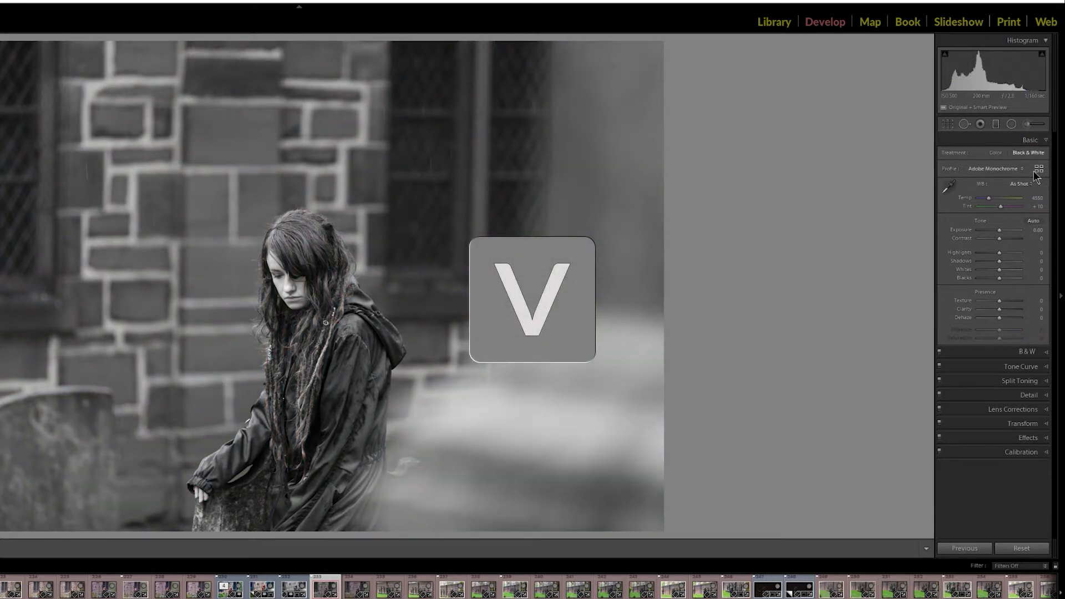
key("v")
key("v")
key("v")
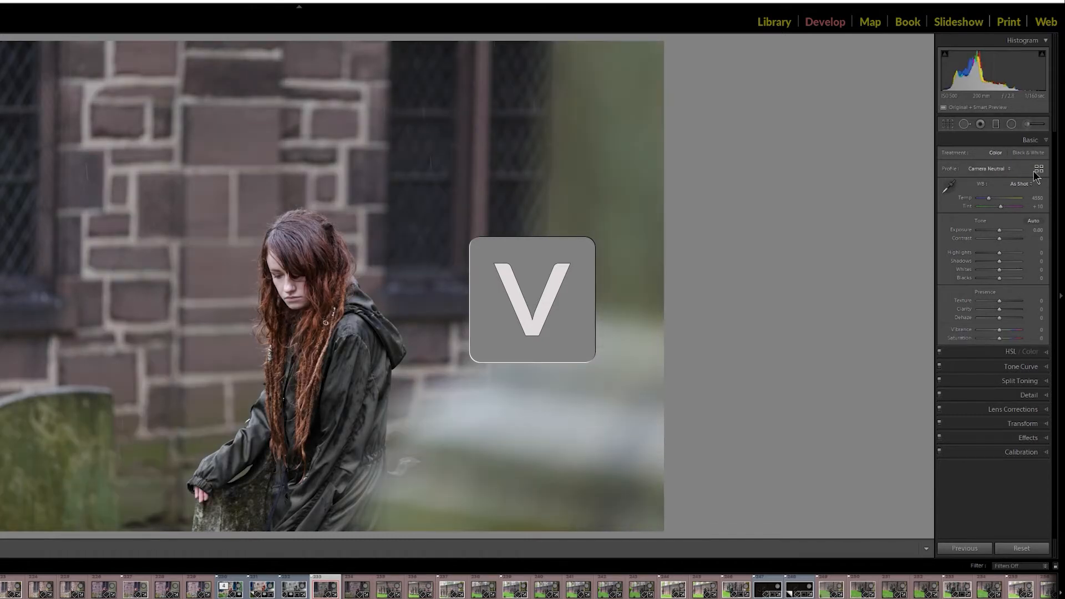
key("v")
key("v")
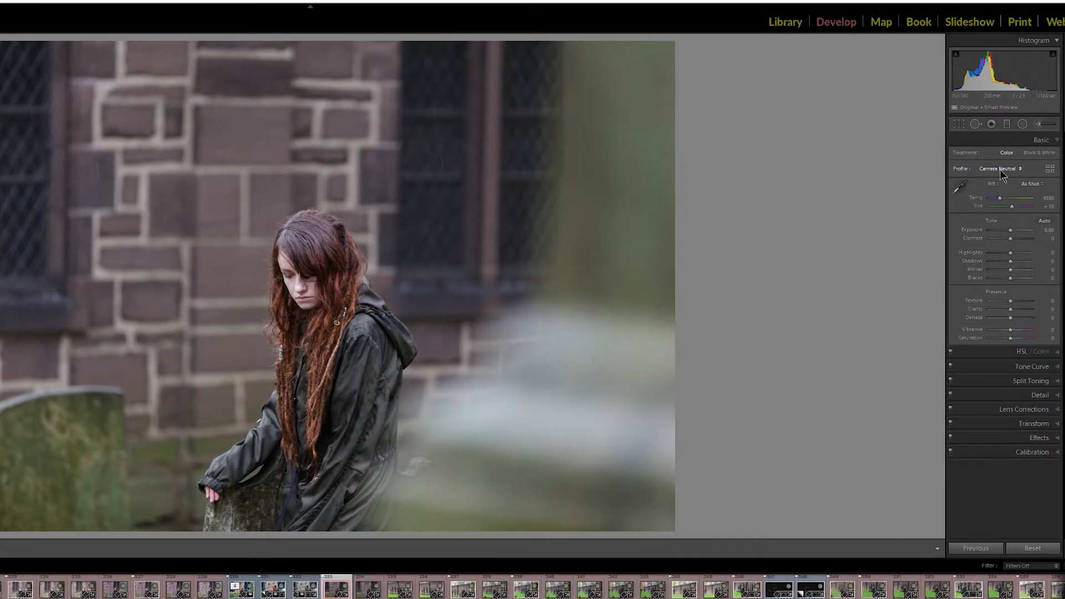
Change the photo's profile to Adobe Neutral and review the other available profiles
left_click(1000, 171)
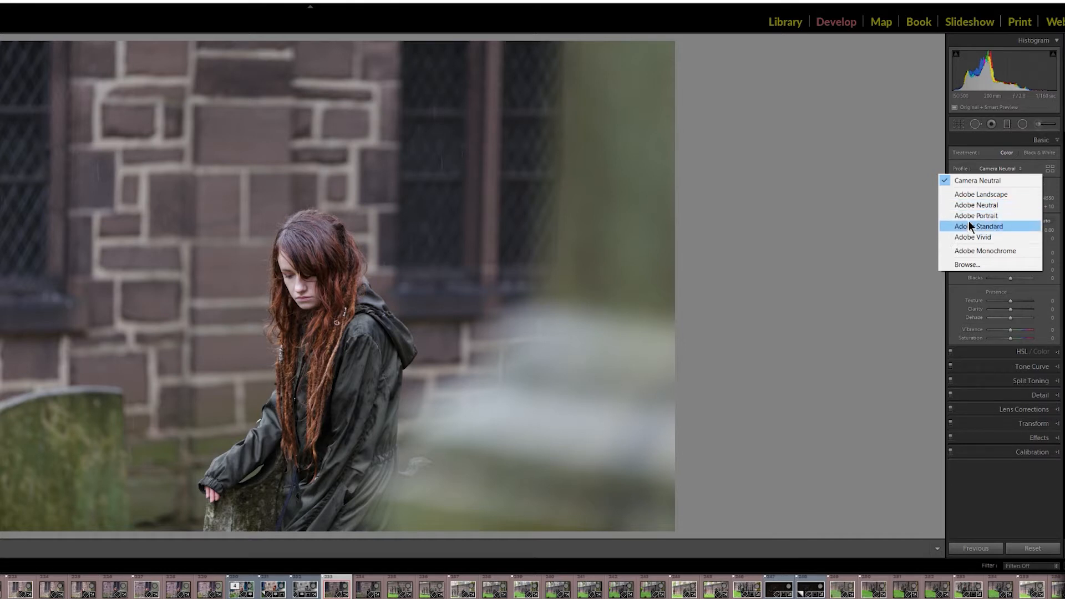
left_click(1000, 204)
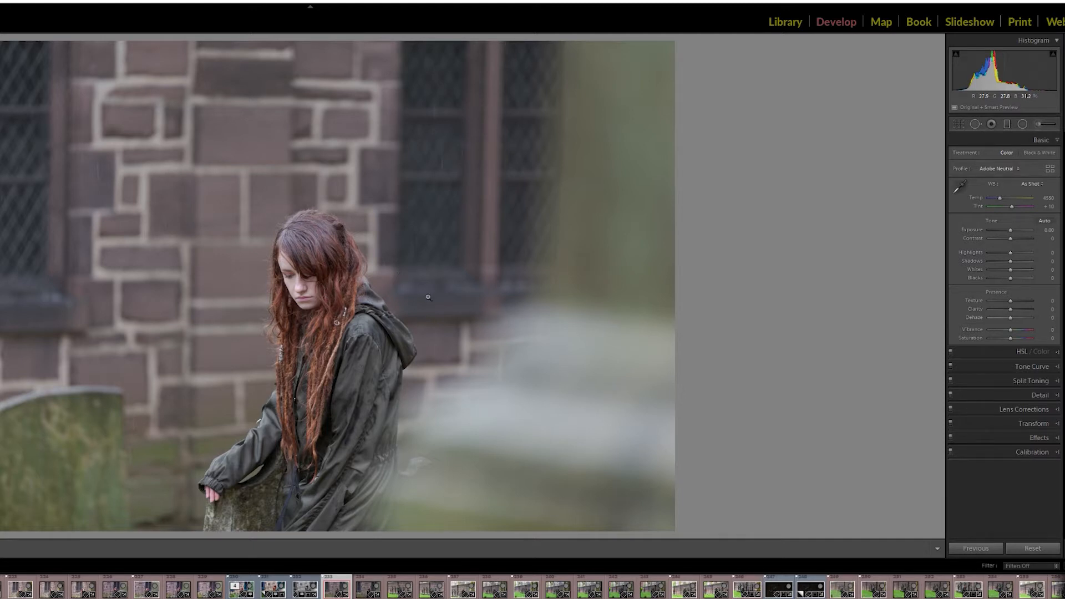
left_click(997, 170)
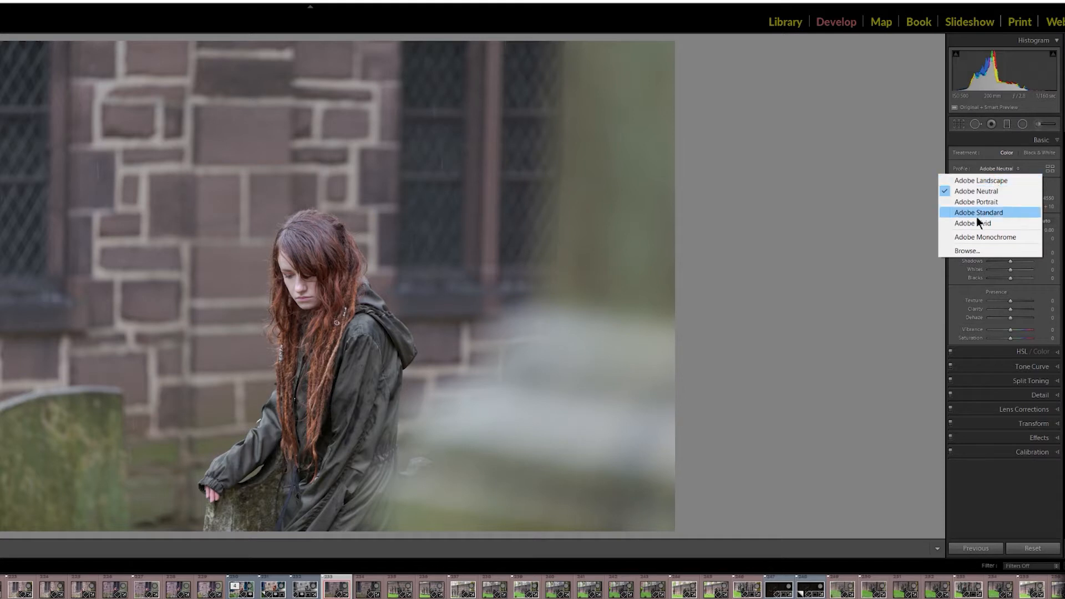
left_click(992, 168)
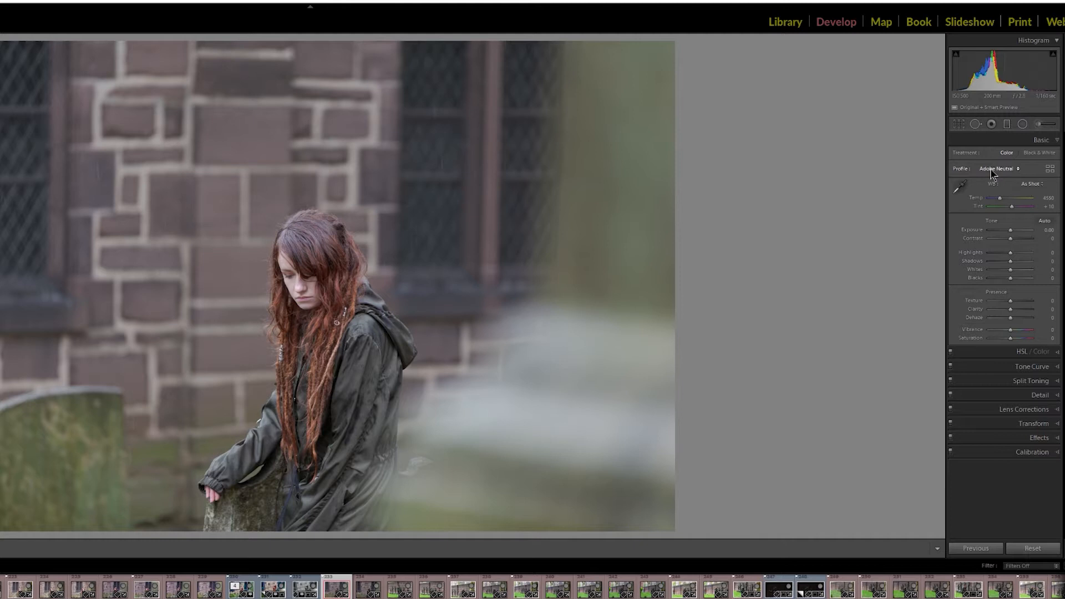
left_click(993, 171)
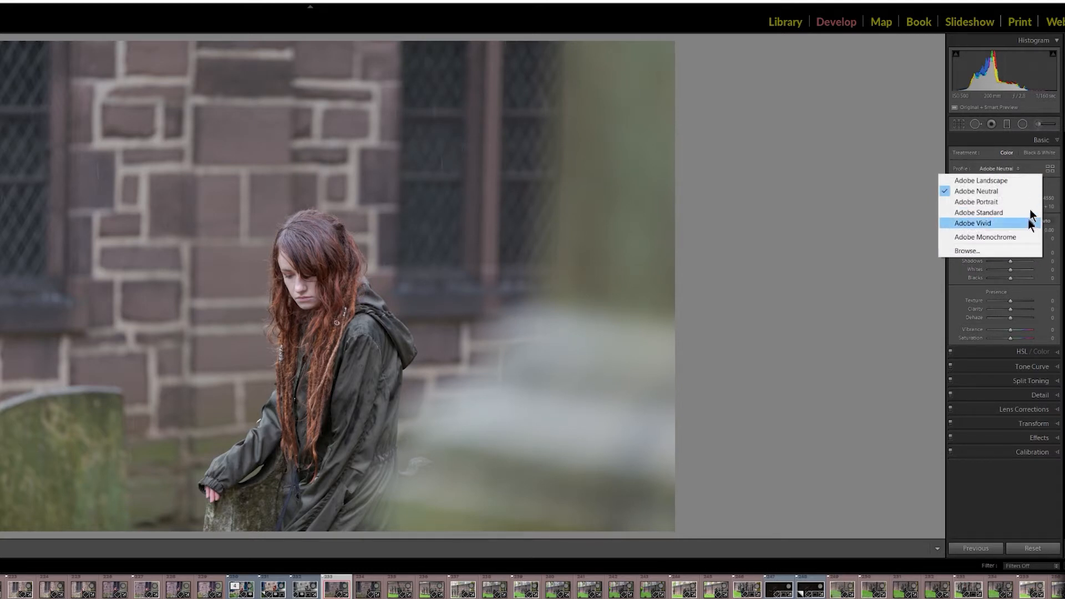
left_click(958, 318)
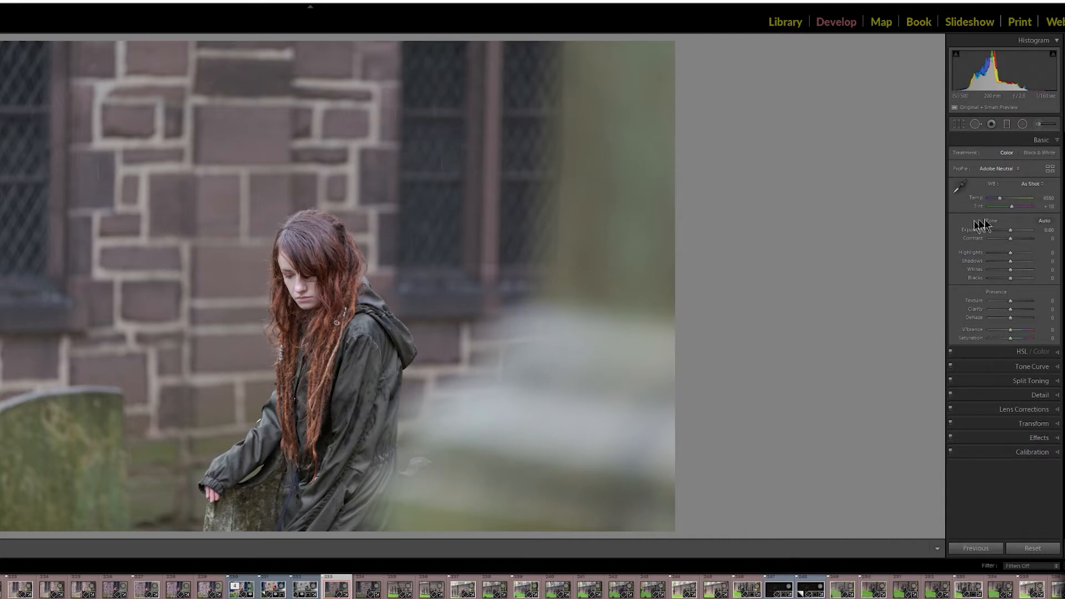
Set the white balance to Auto, compare it with As Shot, and check the result on the woman's face and coat
left_click(1030, 184)
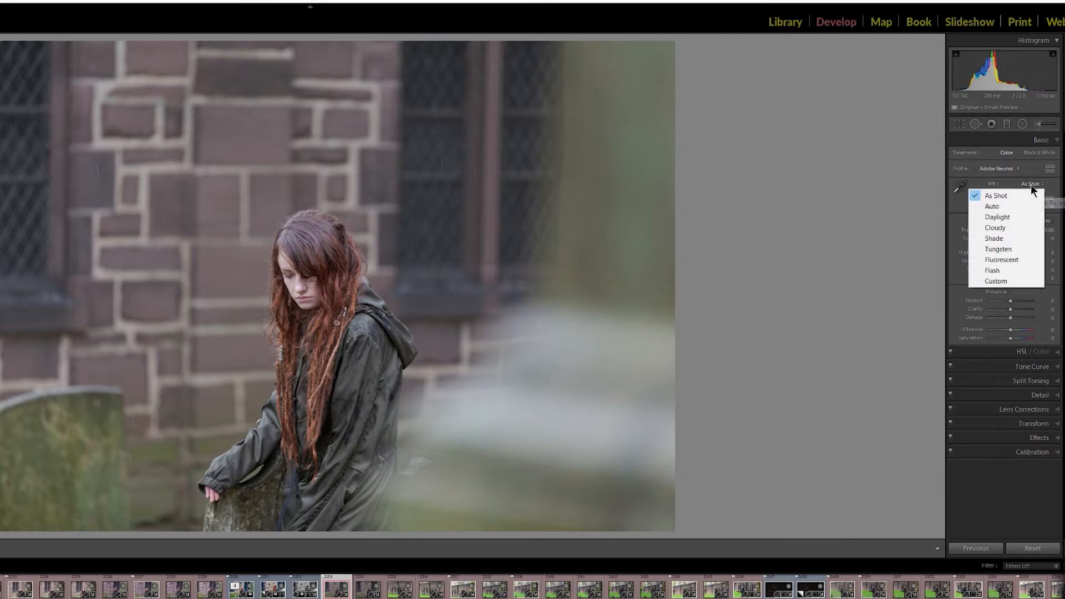
left_click(1008, 205)
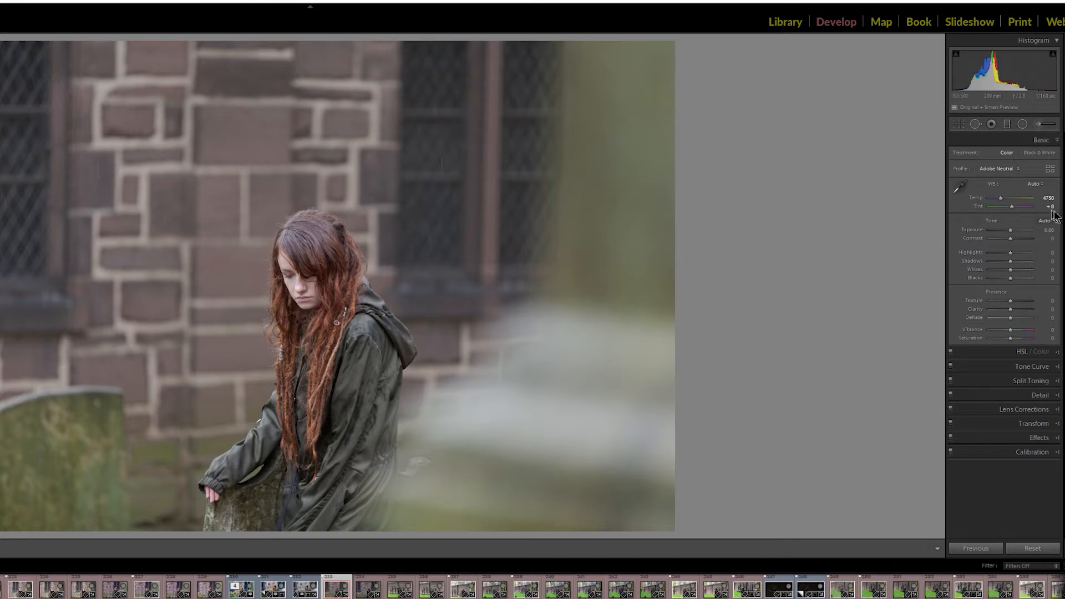
left_click(1034, 186)
left_click(1029, 198)
left_click(1033, 186)
left_click(1026, 207)
left_click(357, 237)
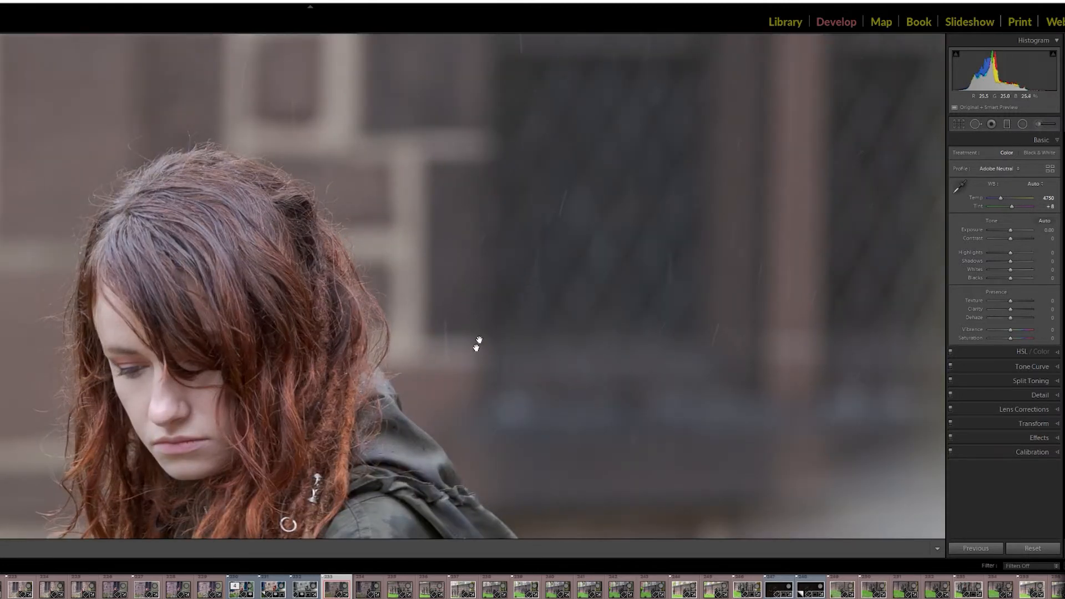
left_click_drag(491, 352, 373, 323)
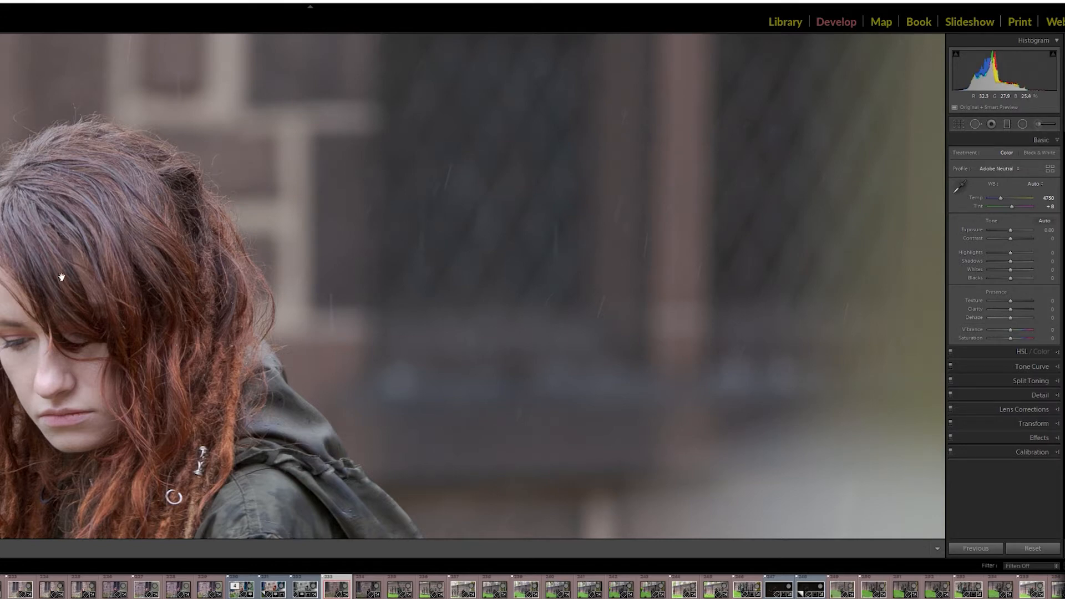
left_click_drag(254, 405, 284, 203)
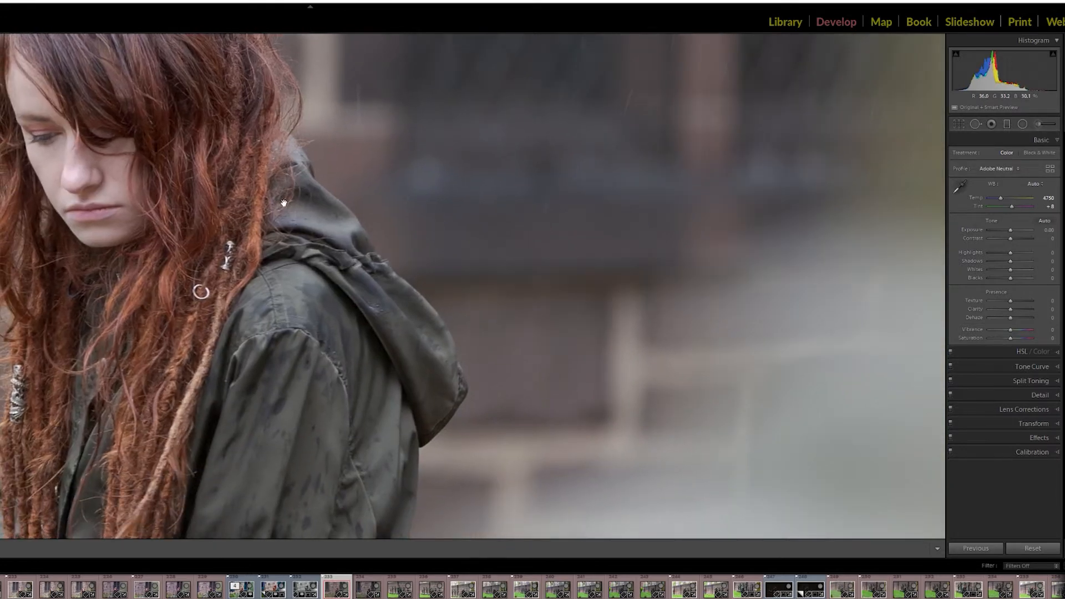
left_click(662, 347)
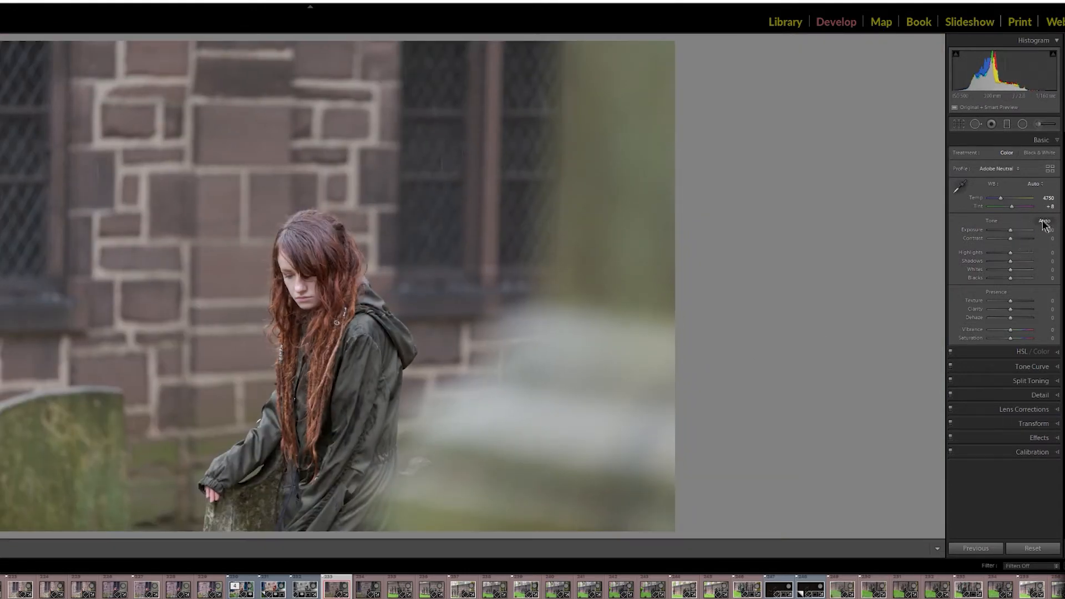
Try the Cloudy white balance preset on the photo and return the white balance to Auto
left_click(1035, 185)
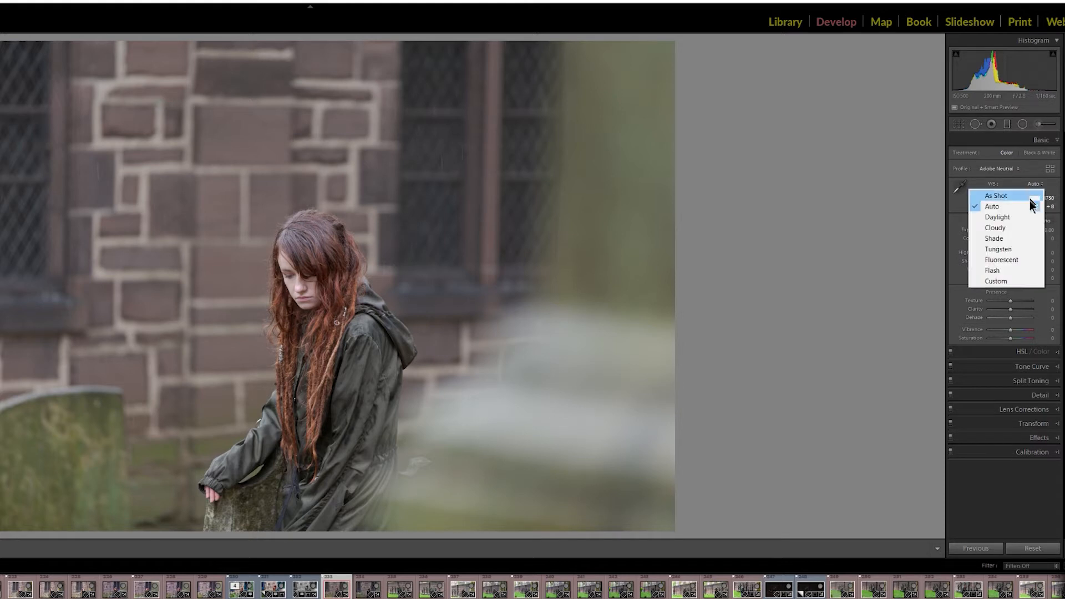
left_click(1019, 228)
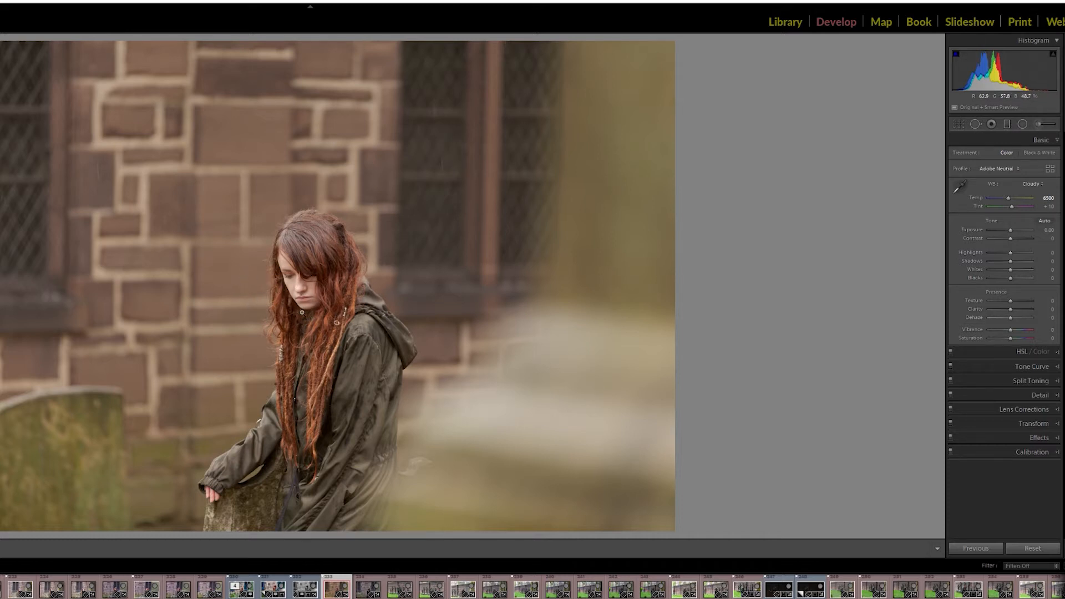
left_click(1033, 183)
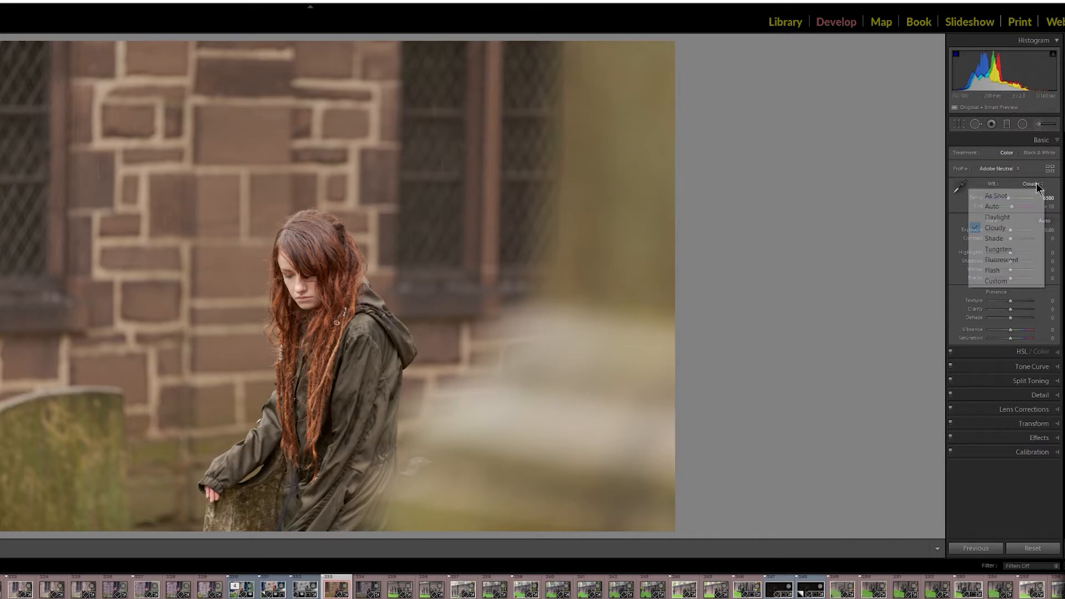
left_click(1006, 205)
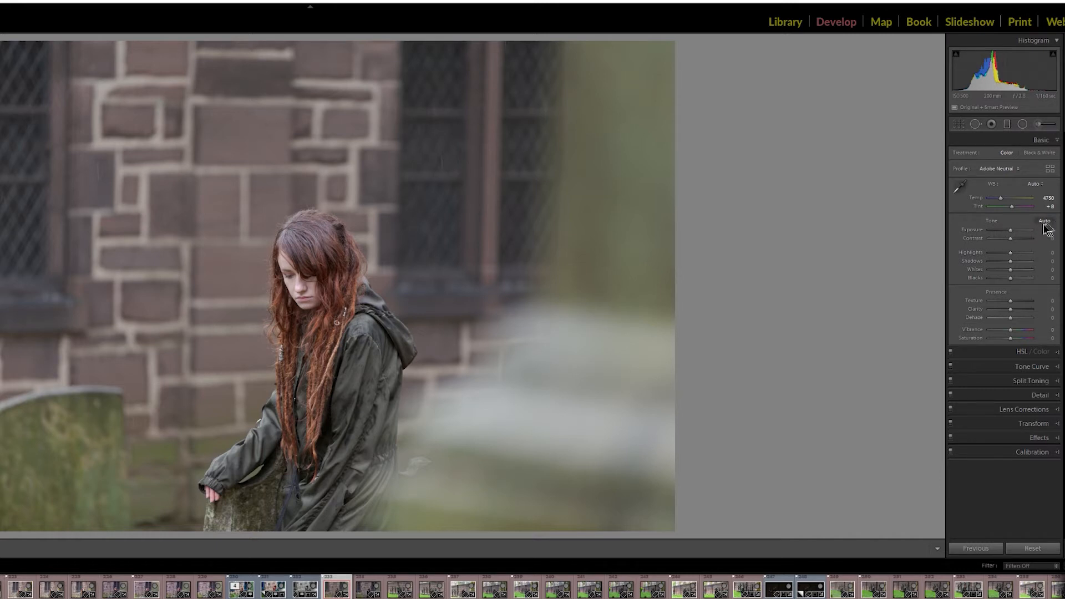
Apply automatic tone settings to the photo, check the face up close, undo them once and reapply them
key("ctrl+u")
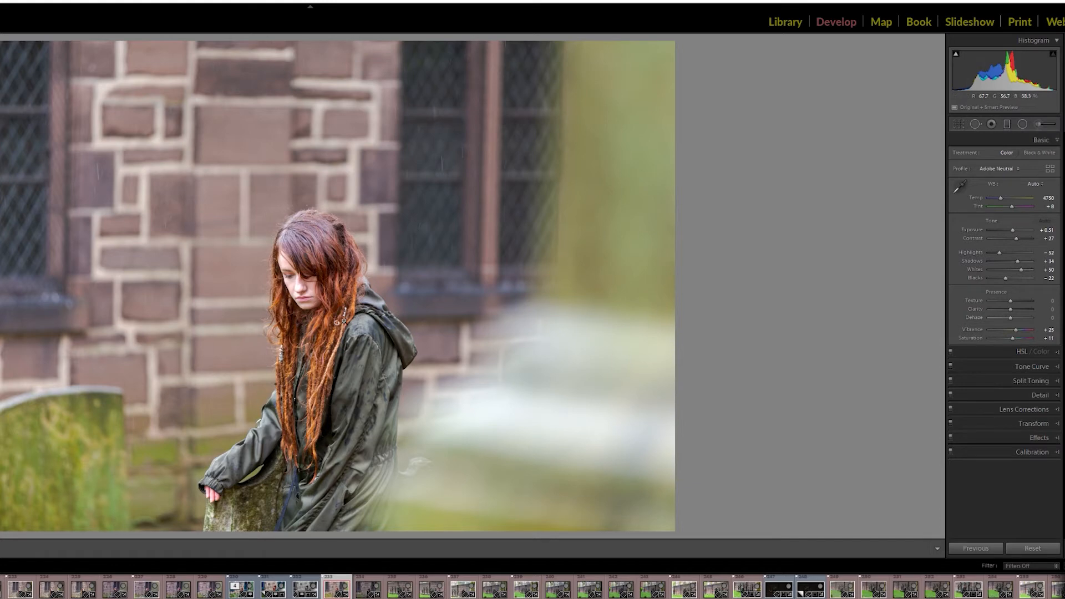
left_click(295, 285)
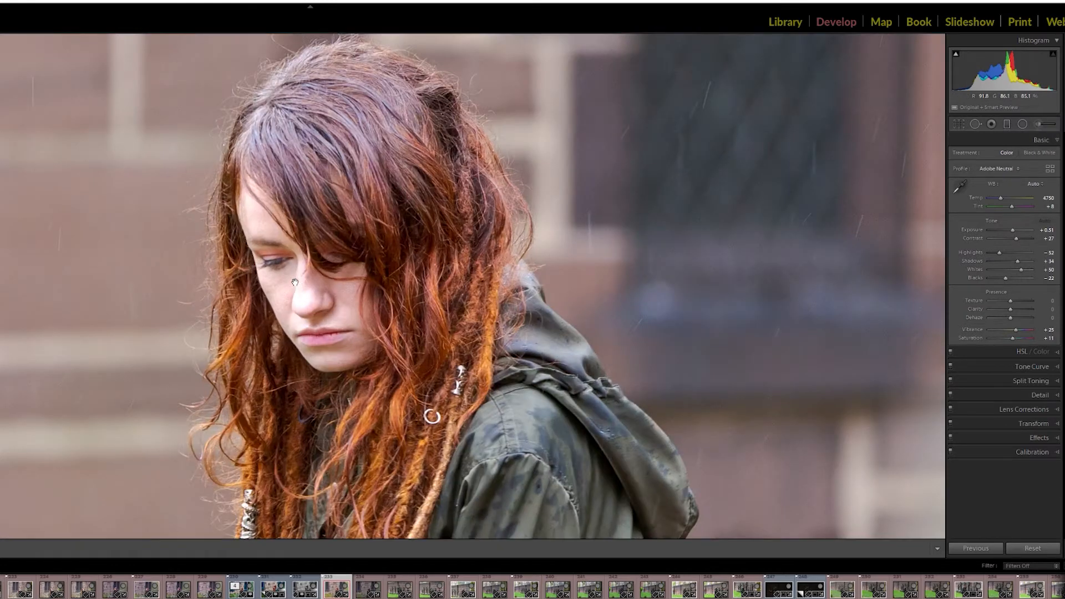
left_click(506, 310)
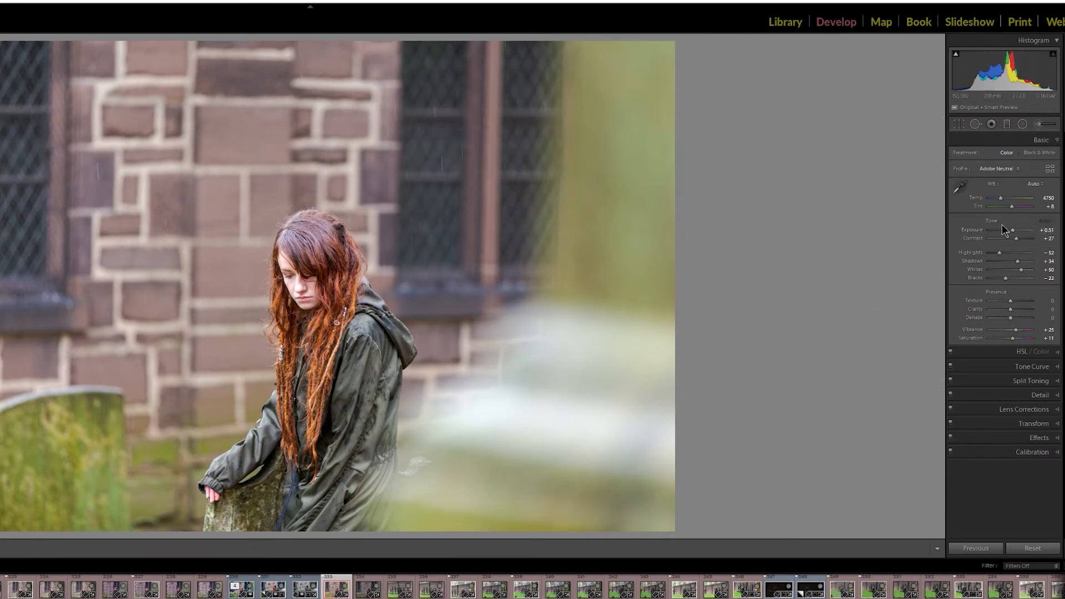
key("ctrl+z")
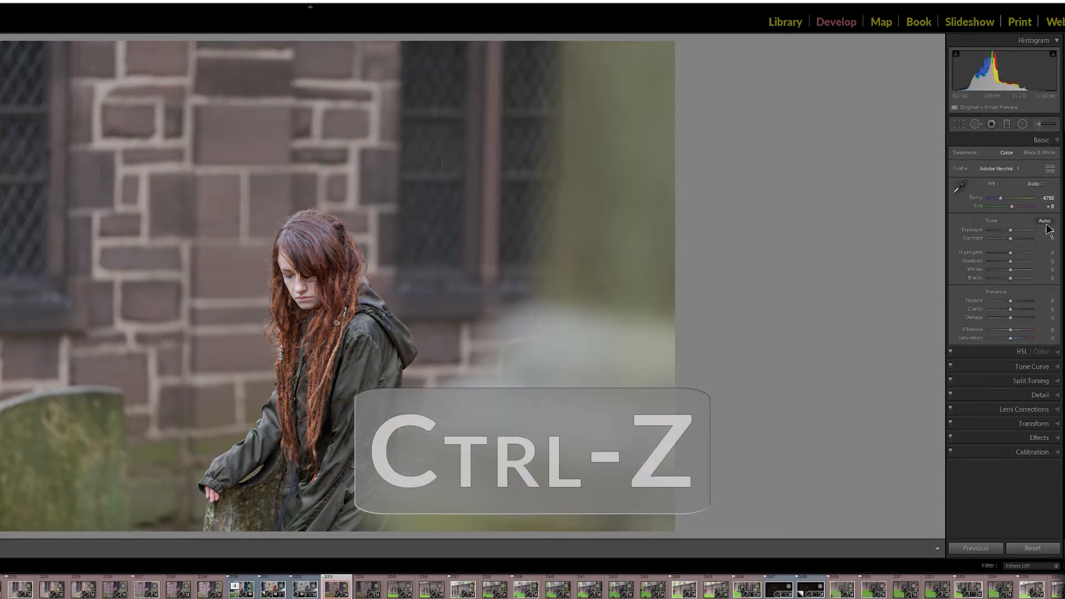
left_click(1045, 222)
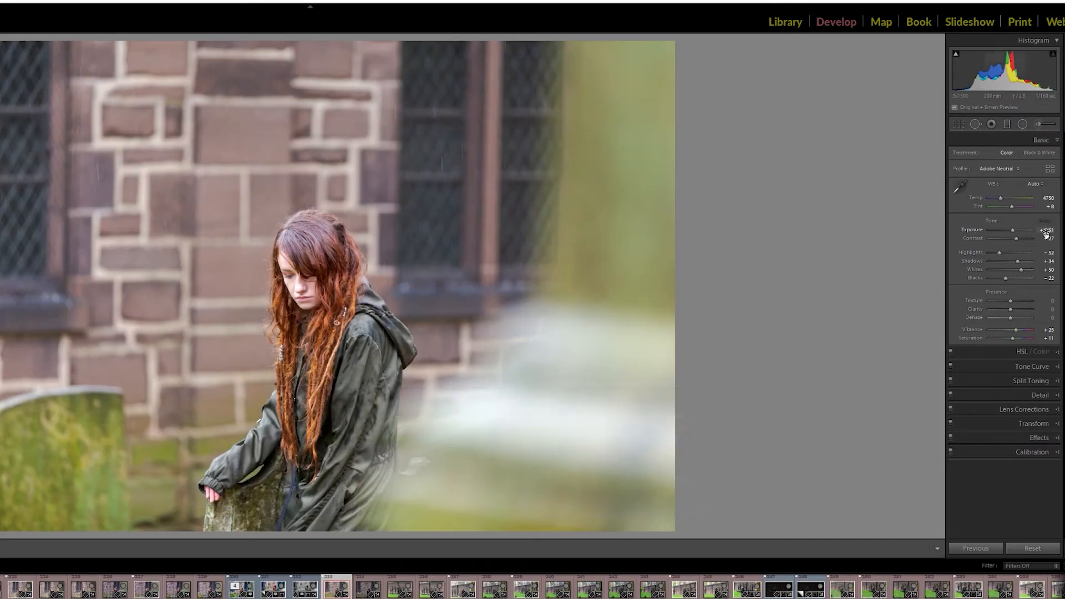
Reset all the Tone sliders, Vibrance and Saturation to zero, and reapply the automatic tone settings
double_click(993, 222)
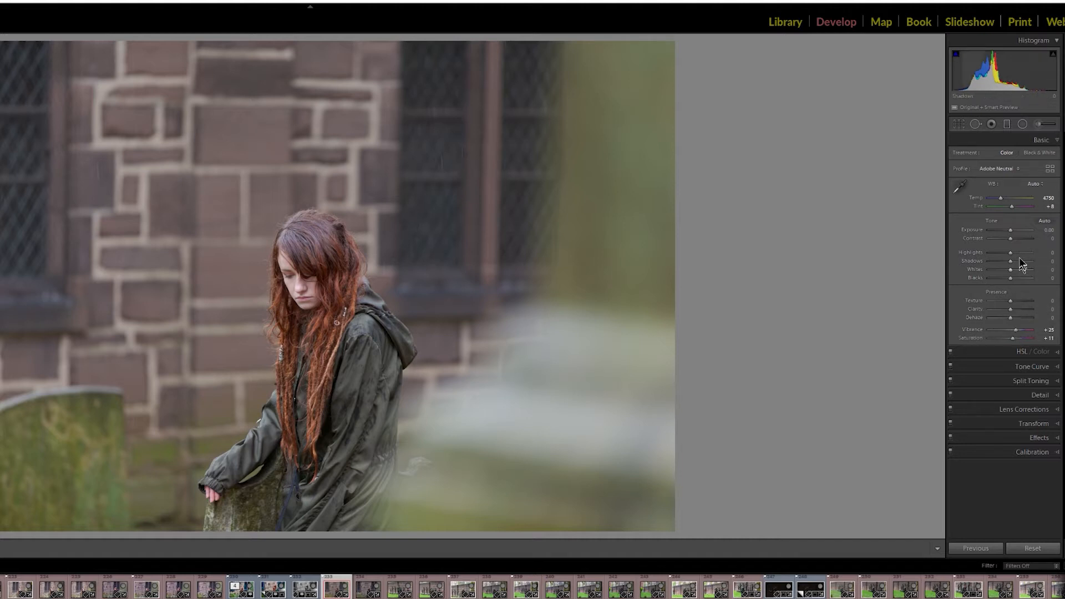
left_click_drag(1016, 331, 1019, 332)
double_click(970, 331)
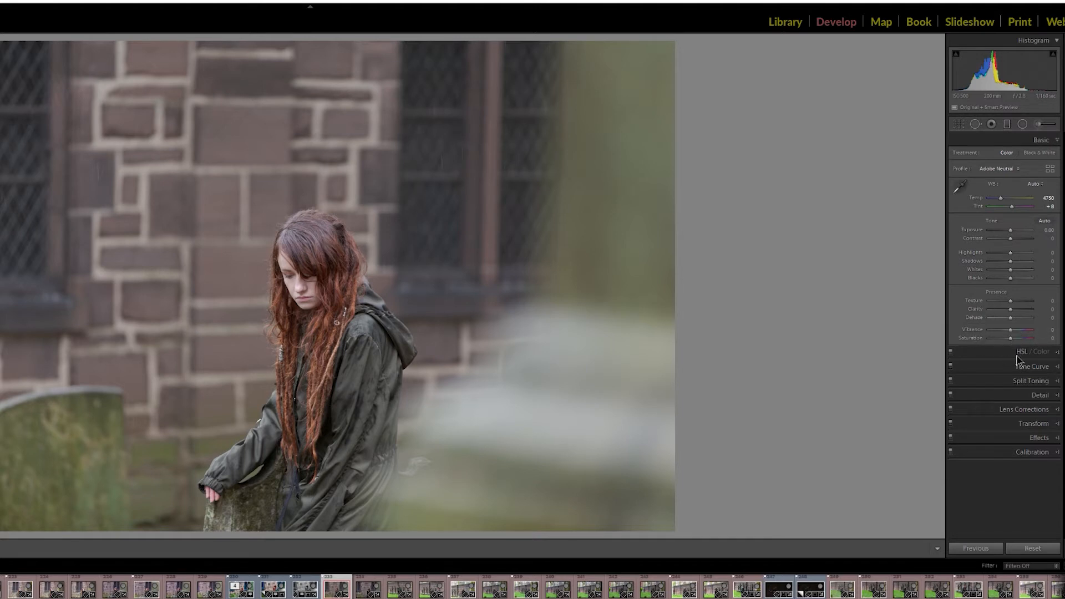
left_click(1045, 224)
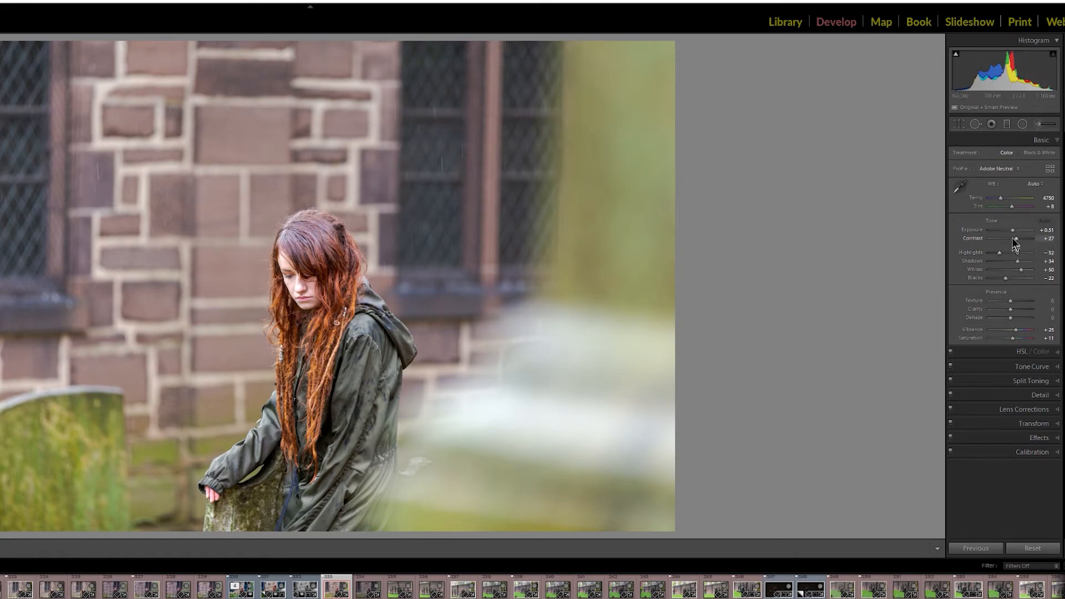
Try an Exposure of −0.31 and +0.52 on the photo, and settle on +0.31
left_click_drag(1012, 233, 1009, 235)
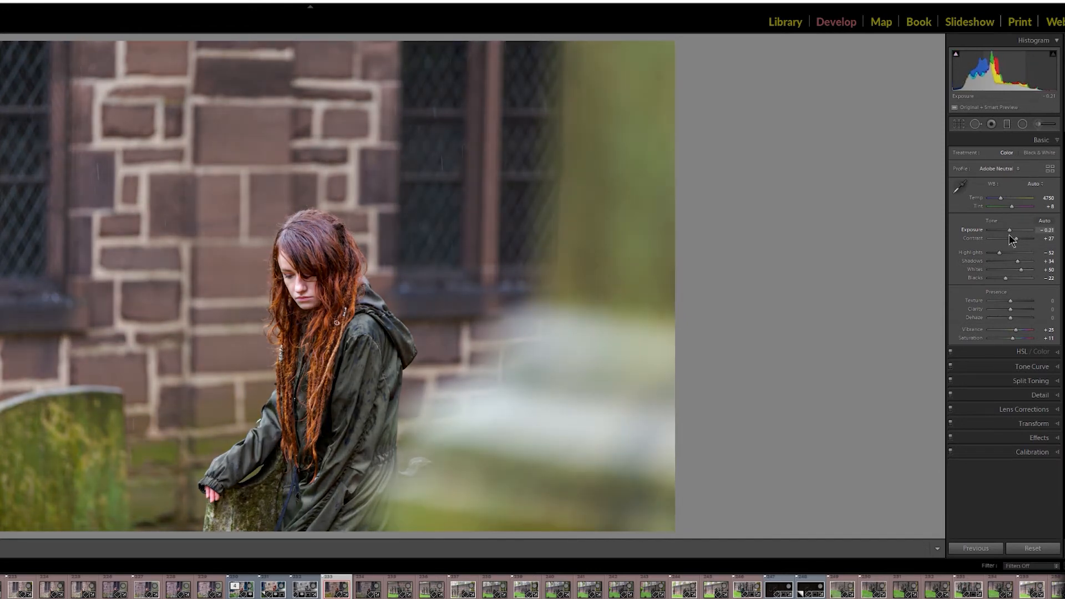
left_click_drag(1010, 235, 1013, 235)
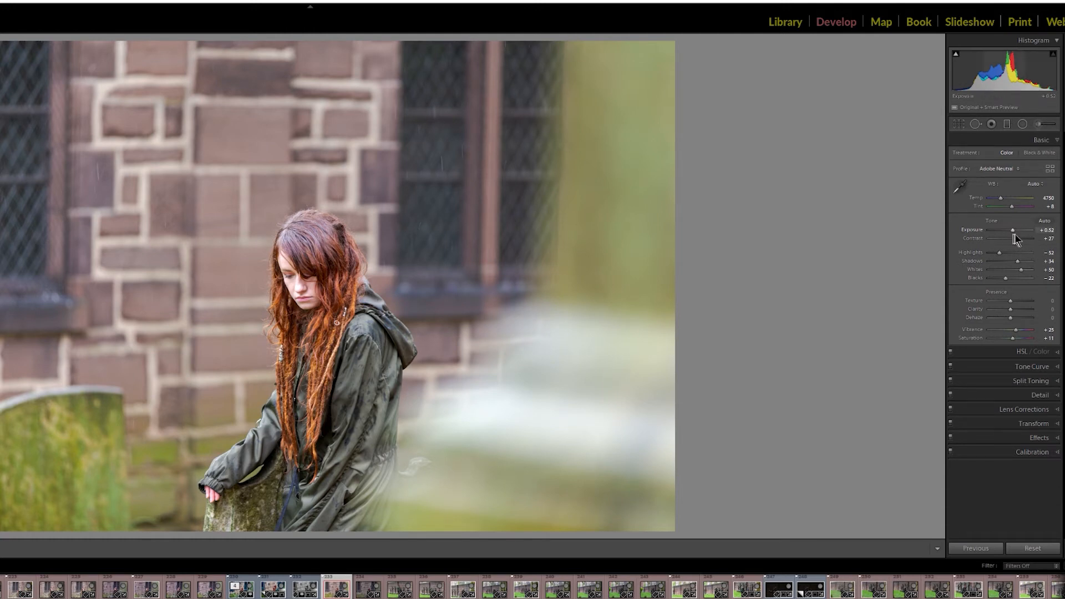
left_click_drag(1013, 229, 1012, 231)
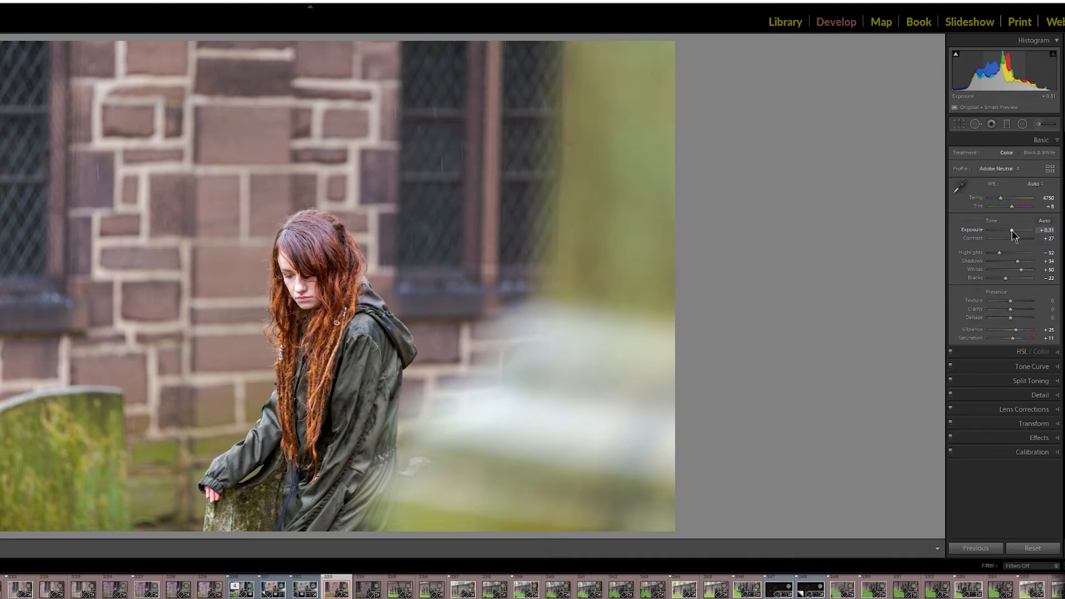
Step the Exposure up to +0.91 and down below zero in small increments, and bring it back to +0.31
key("Up")
key("Up")
key("Up")
key("Up")
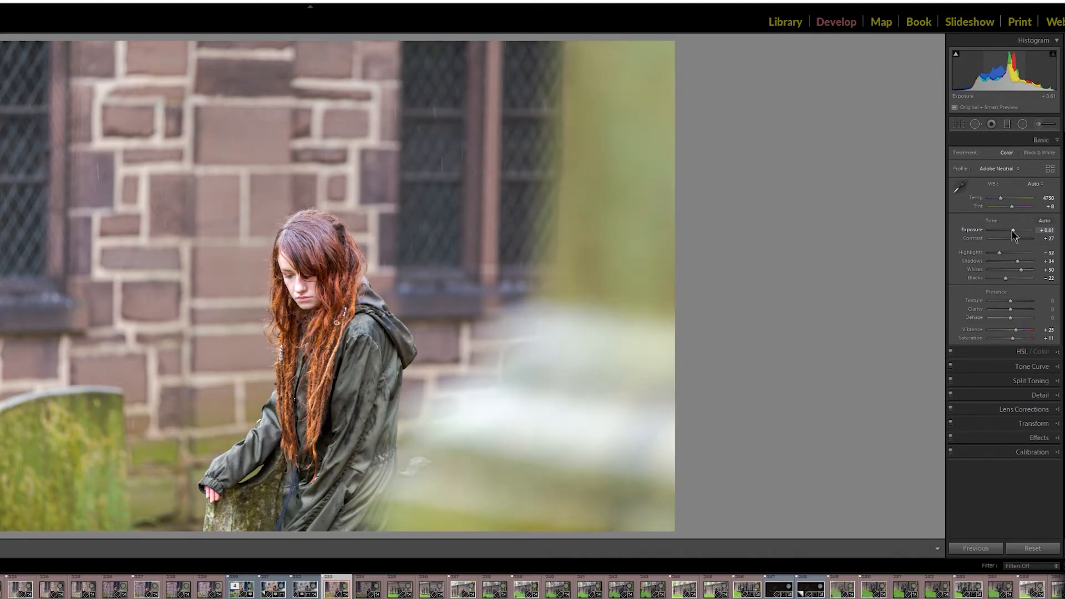
key("Up")
key("Up")
key("Up")
key("Up")
key("Up")
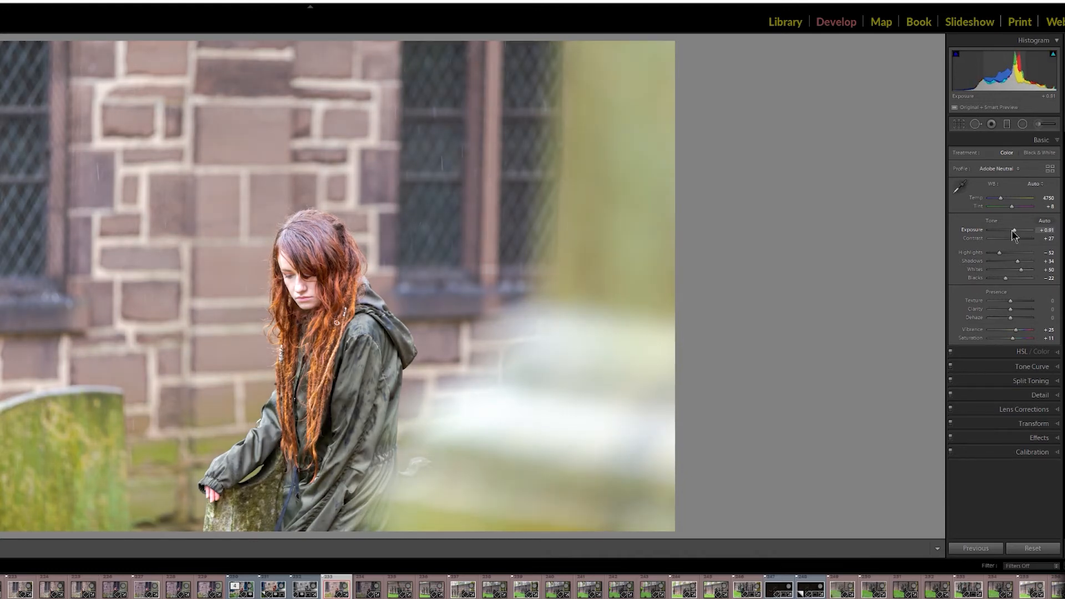
key("Down")
key("Down")
key("Down")
key("Down")
key("Down")
key("Down")
key("Down")
key("Down")
key("Down")
key("Down")
key("Down")
key("Down")
key("Down")
key("Down")
key("Down")
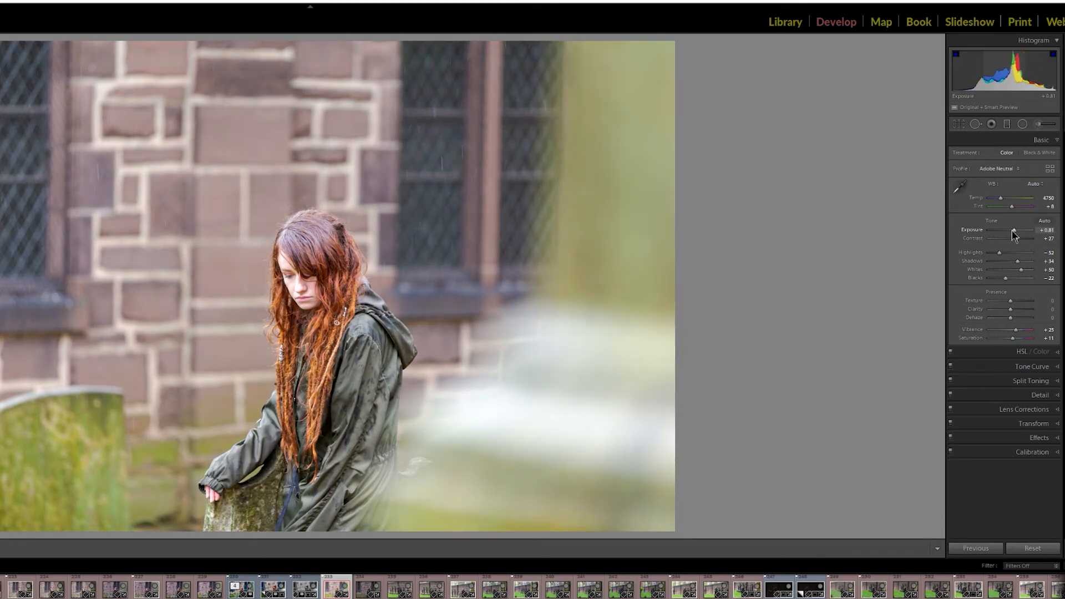
key("Up")
key("Up")
key("Up")
key("Up")
key("Up")
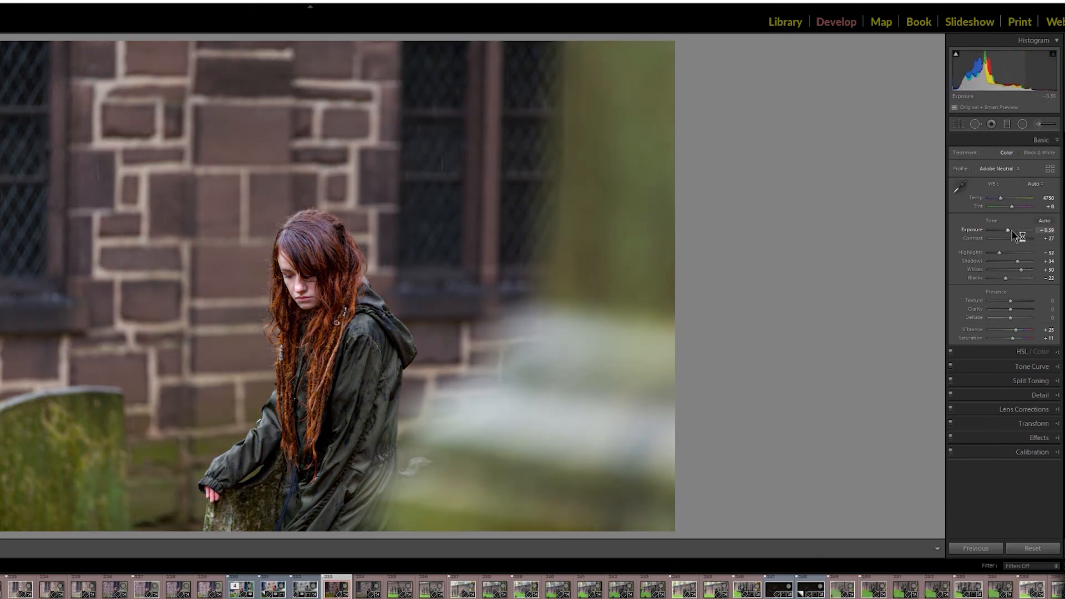
key("Down")
key("Down")
key("Down")
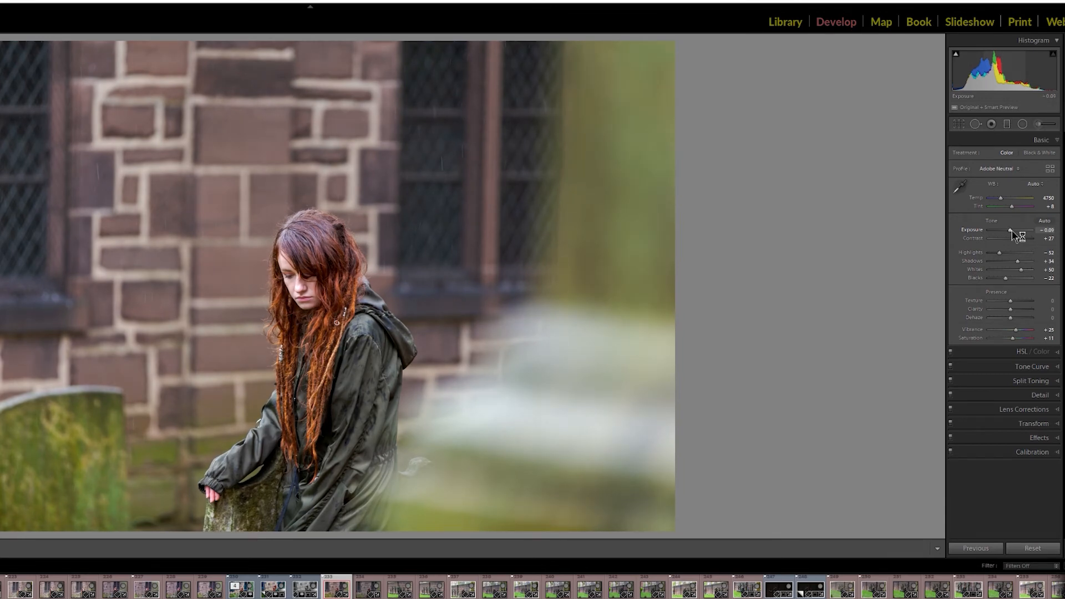
key("Up")
key("Up")
key("Up")
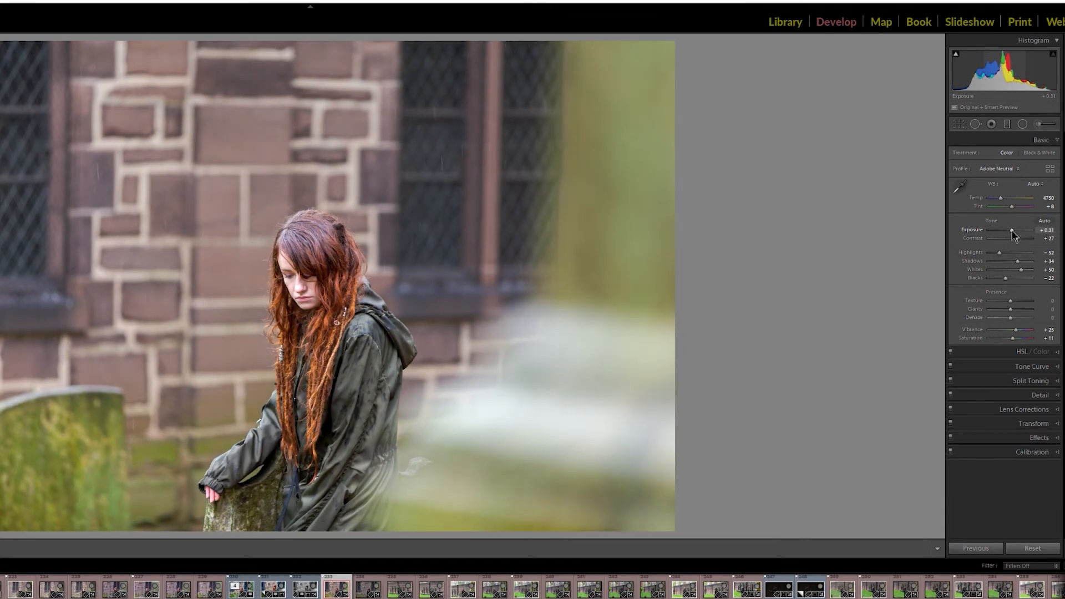
Reset the Exposure to zero and raise it in increments to +0.30
mouse_move(1016, 235)
left_mouse_down()
mouse_move(1003, 238)
mouse_move(1008, 246)
mouse_move(1017, 238)
mouse_move(1004, 235)
mouse_move(1026, 233)
mouse_move(993, 233)
mouse_move(1011, 235)
left_mouse_up()
double_click(1008, 232)
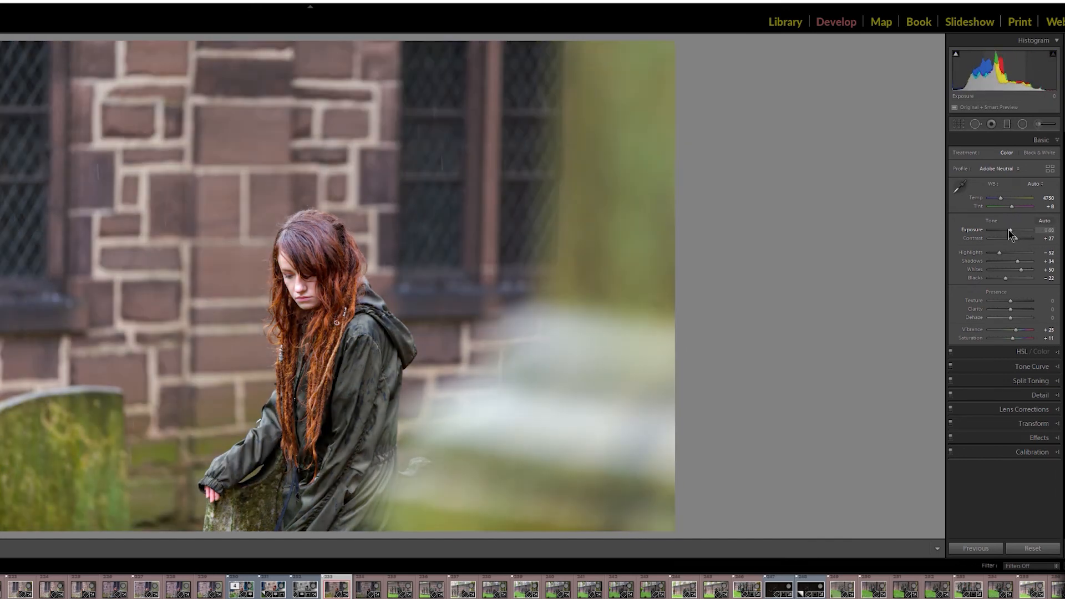
key("Up")
key("Up")
key("Up")
key("Up")
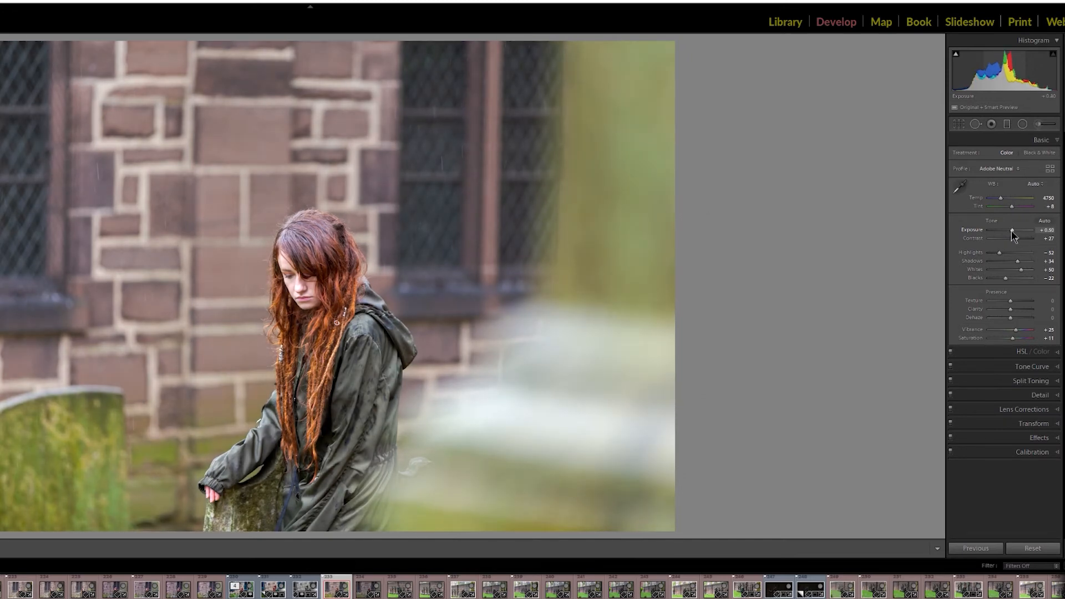
key("Down")
key("Down")
key("Down")
key("Up")
key("Up")
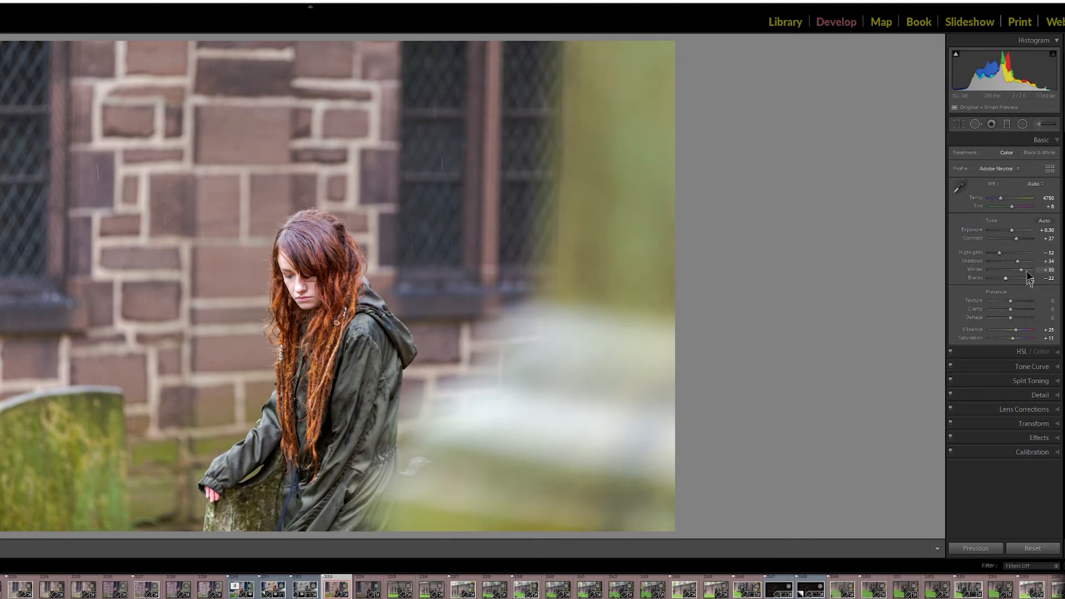
Reapply the automatic tone settings and lower the Exposure in increments to −0.29
left_click(1044, 222)
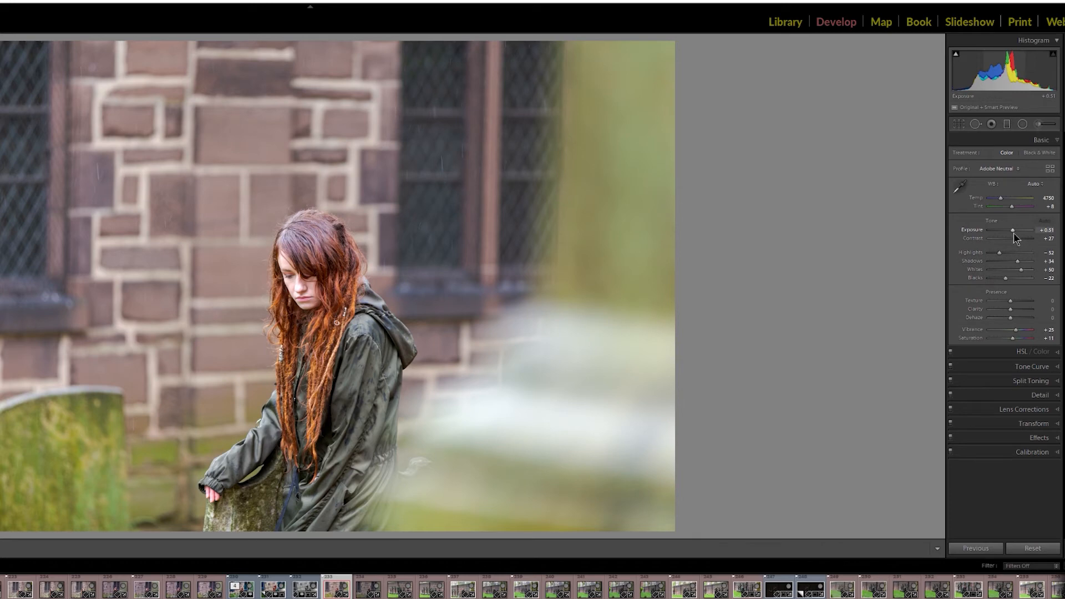
key("Down")
key("Down")
key("Down")
key("Down")
key("Down")
key("Down")
key("Down")
key("Down")
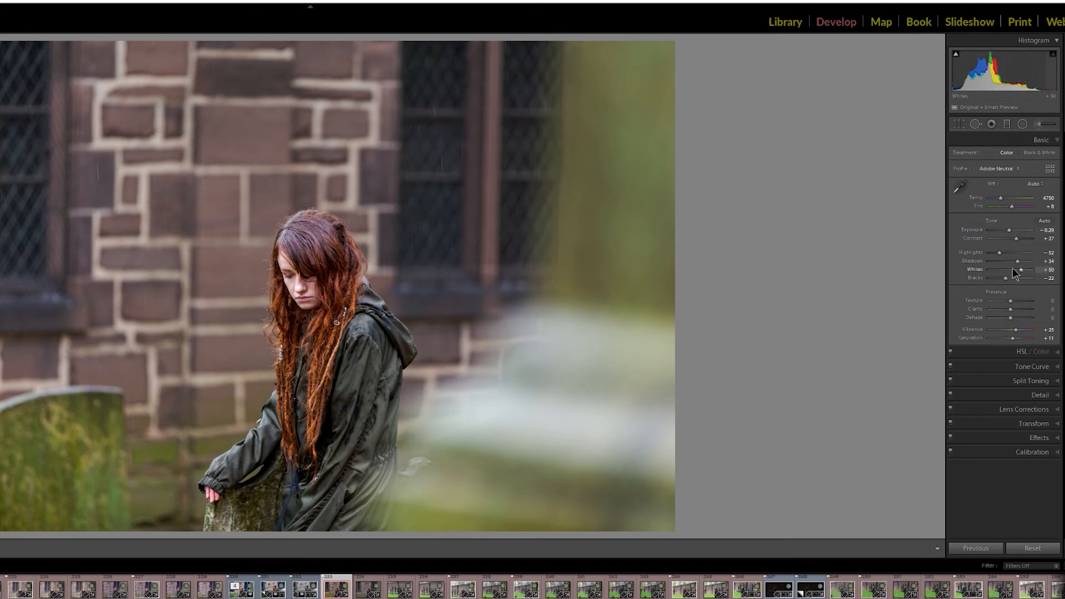
Set only the Whites and Blacks automatically for the darker exposure, review the white balance presets, and reapply automatic tone to the photo
double_click(977, 271, "shift")
double_click(977, 279, "shift")
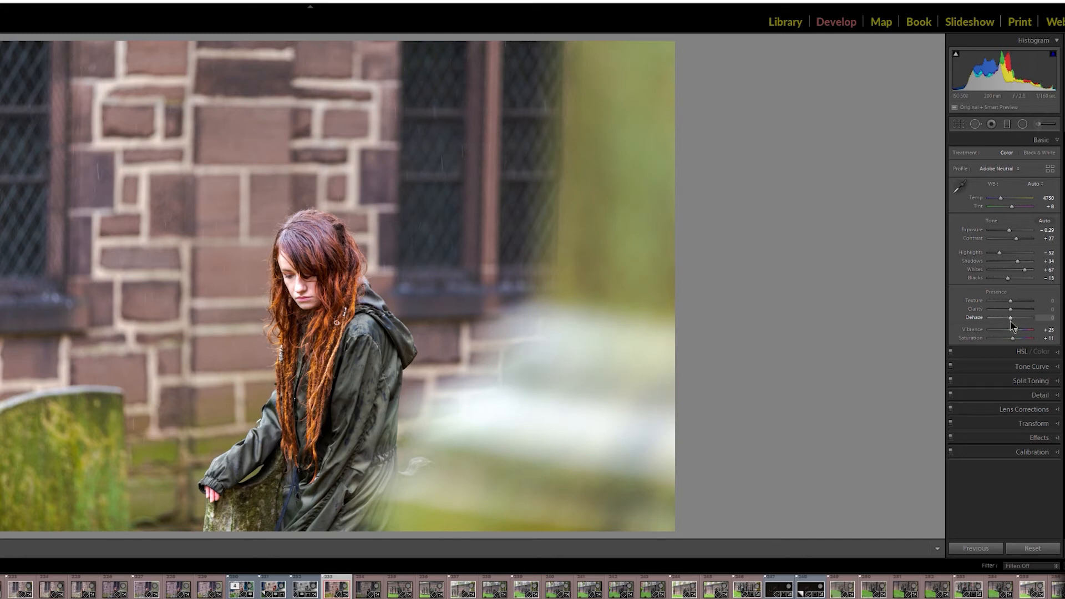
left_click(1034, 185)
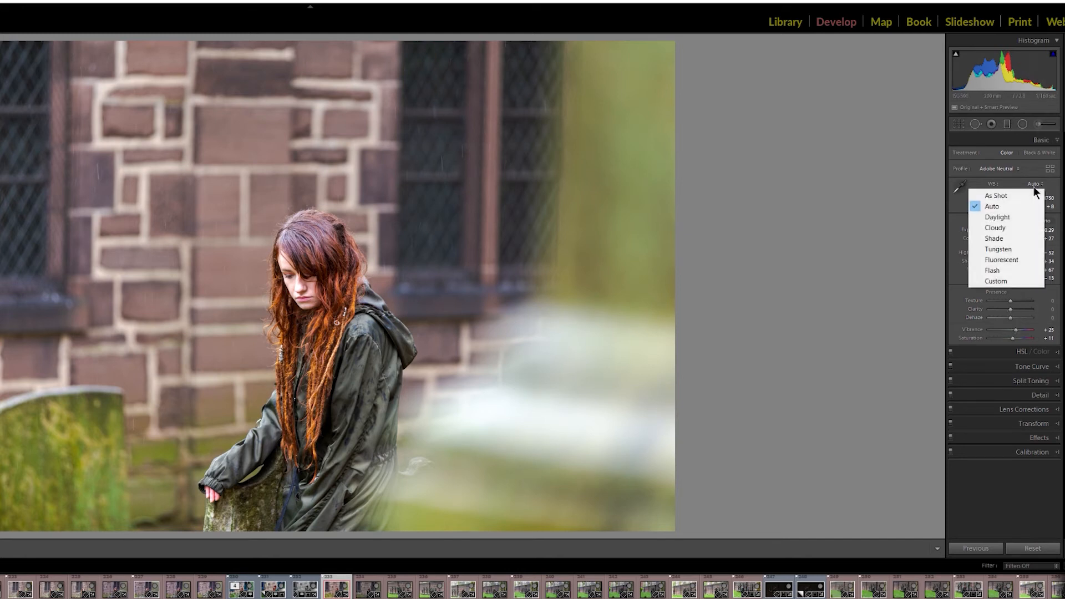
left_click(968, 396)
left_click(1014, 139)
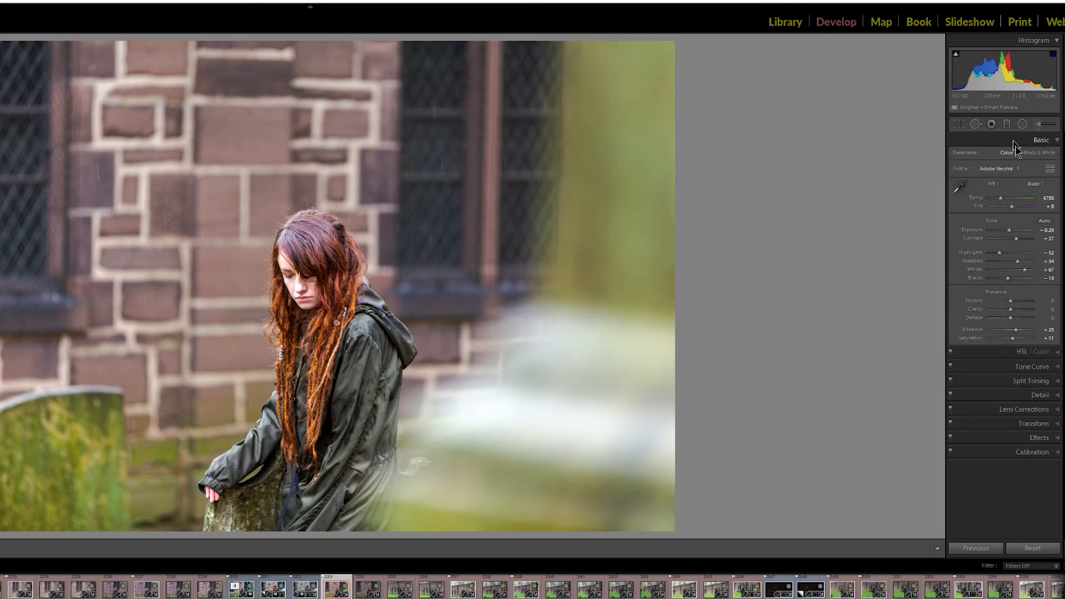
left_click(1044, 221)
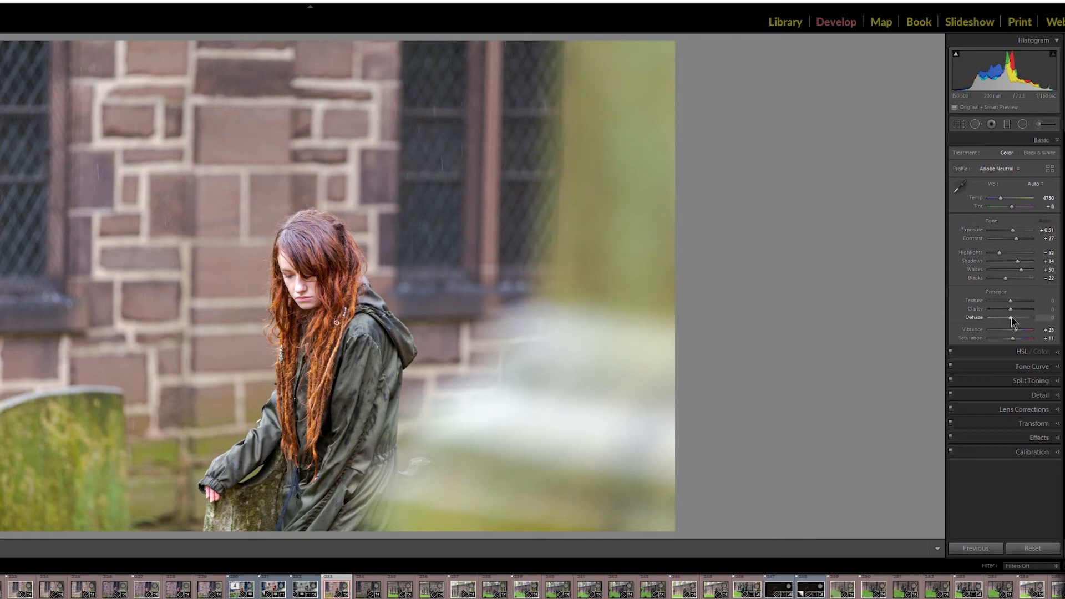
Try a Dehaze of +27, reset it, and set the Dehaze to +20
mouse_move(1011, 320)
left_mouse_down()
mouse_move(1026, 320)
mouse_move(997, 322)
mouse_move(1023, 321)
left_mouse_up()
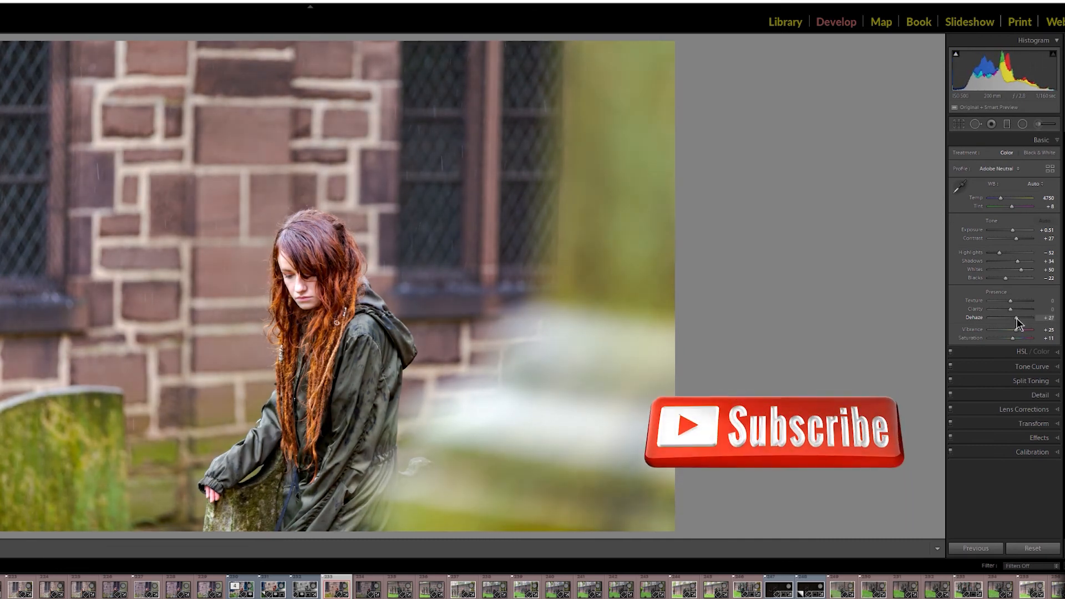
double_click(1014, 319)
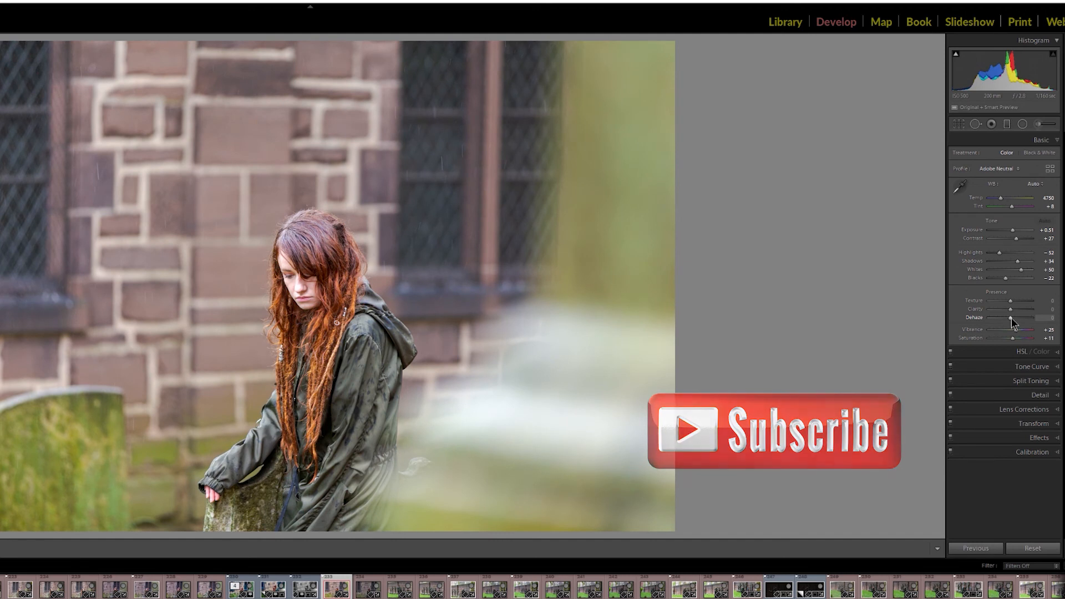
left_click_drag(1010, 319, 1014, 320)
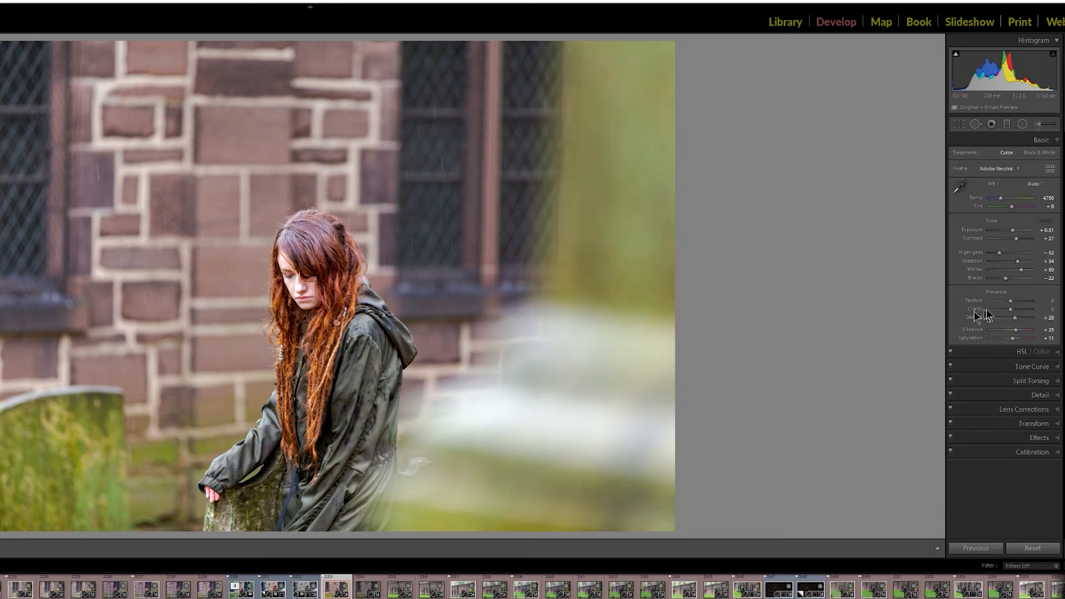
Try Clarity at −100 and +100 with the woman's face enlarged, and return it to 0
mouse_move(1012, 311)
left_mouse_down()
mouse_move(1026, 312)
mouse_move(1023, 321)
mouse_move(991, 327)
mouse_move(1020, 311)
left_mouse_up()
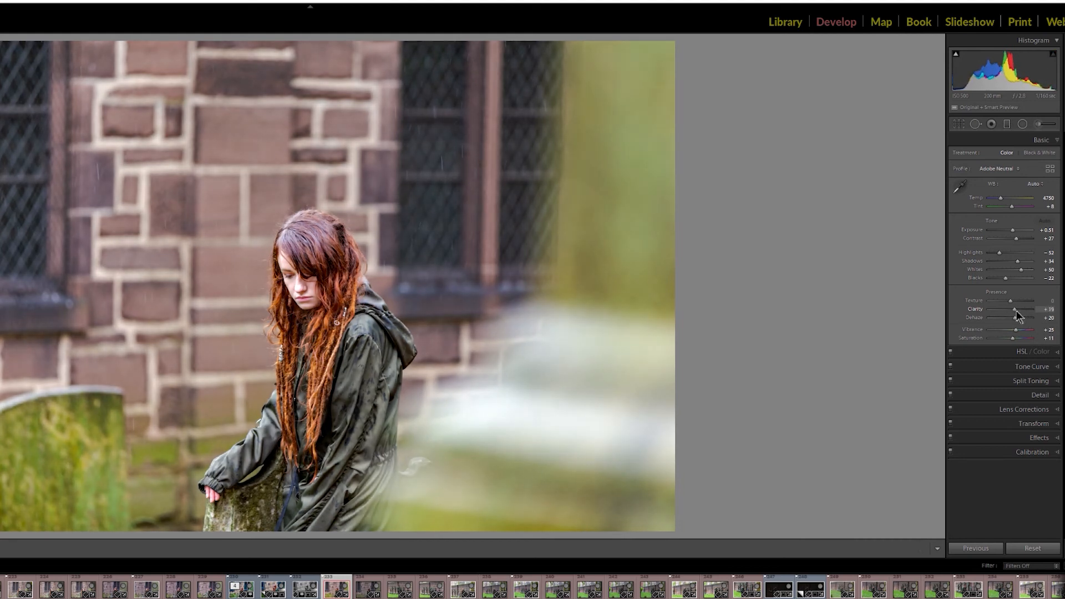
left_click_drag(1017, 311, 976, 323)
left_click(292, 288)
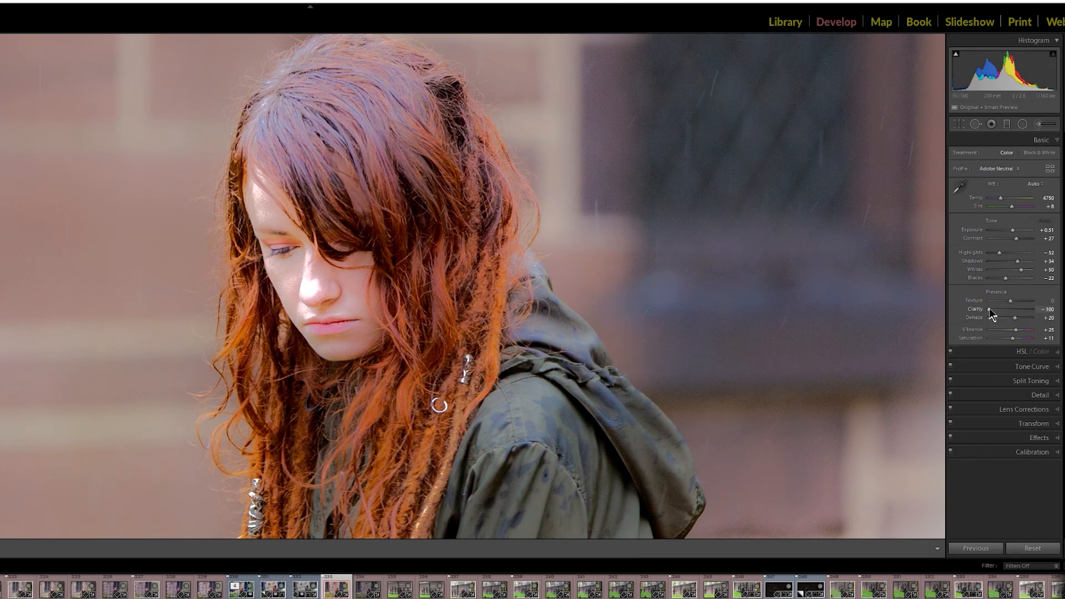
left_click_drag(987, 308, 1040, 314)
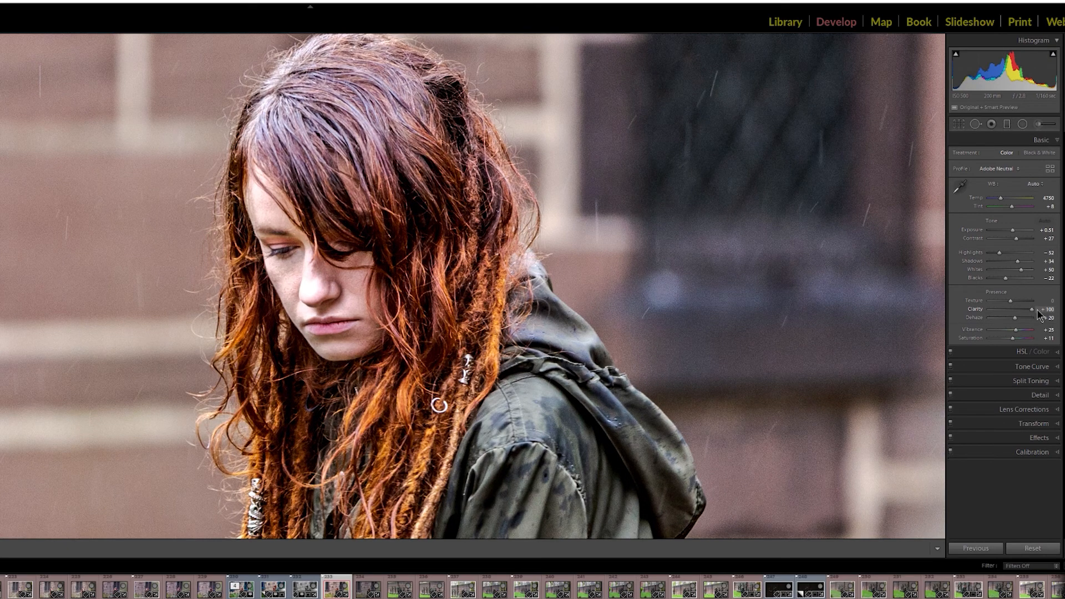
left_click_drag(1034, 313, 1019, 314)
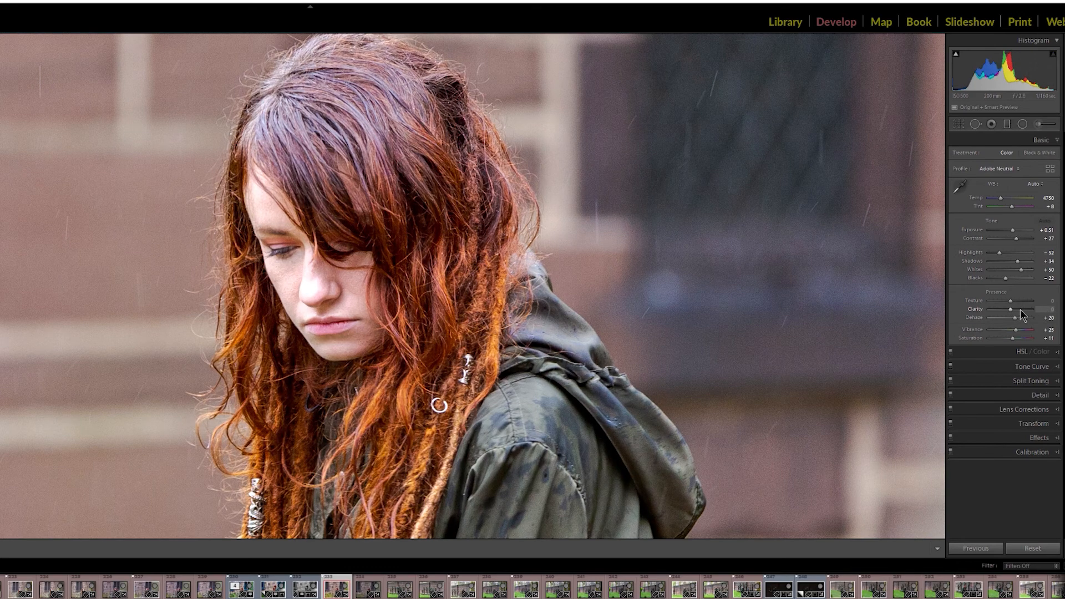
Lower the Clarity to −20 to soften the skin and check the effect on the whole photo
left_click_drag(1020, 314, 1010, 314)
key("Down")
key("Down")
key("Down")
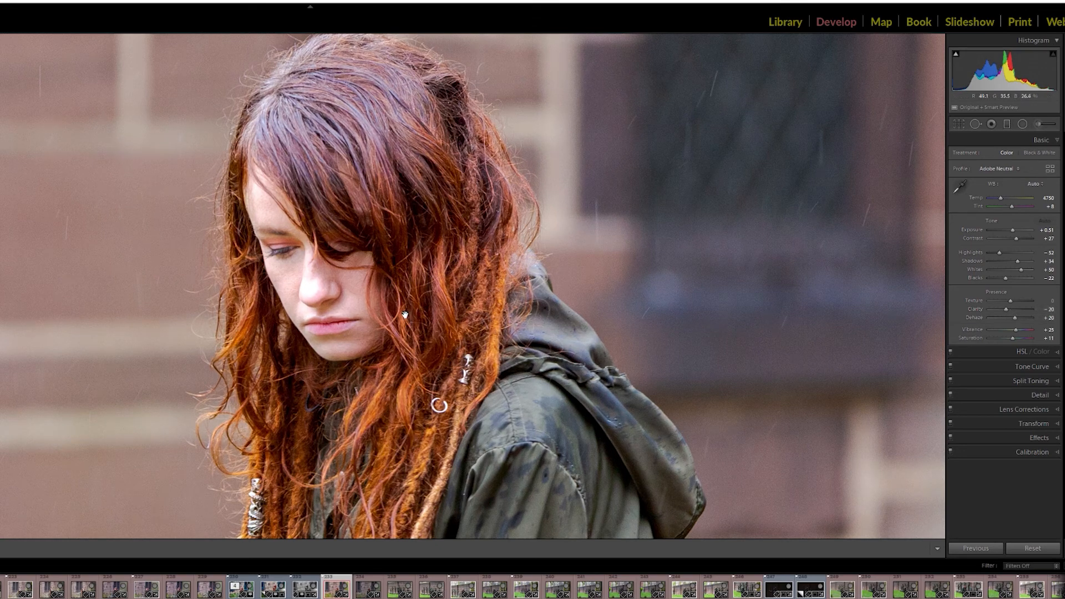
left_click(379, 301)
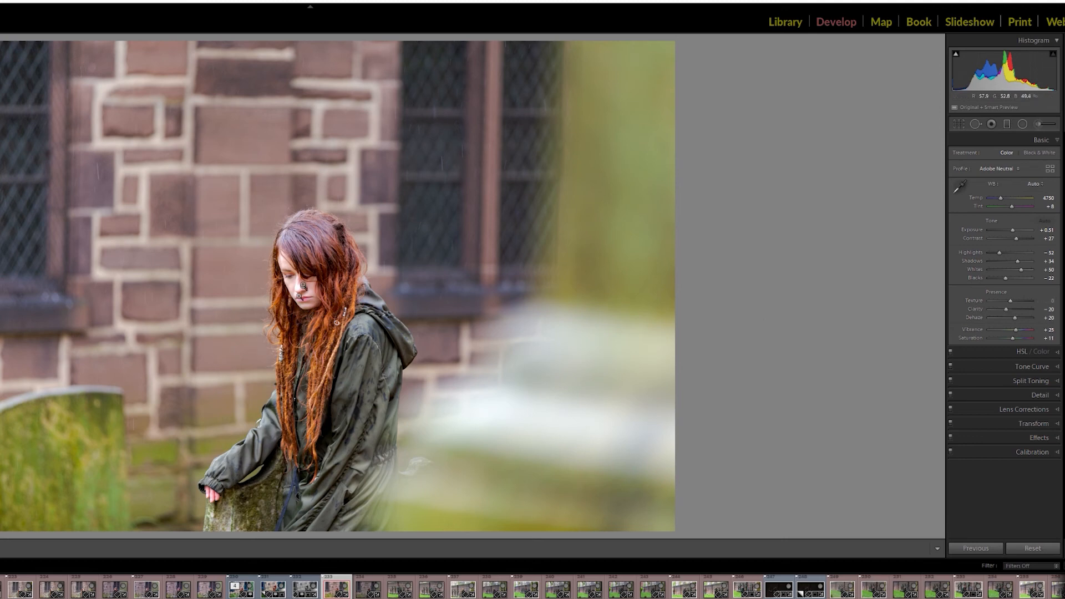
Try negative and positive Texture amounts on the enlarged face and reset the Texture to 0
left_click(320, 267)
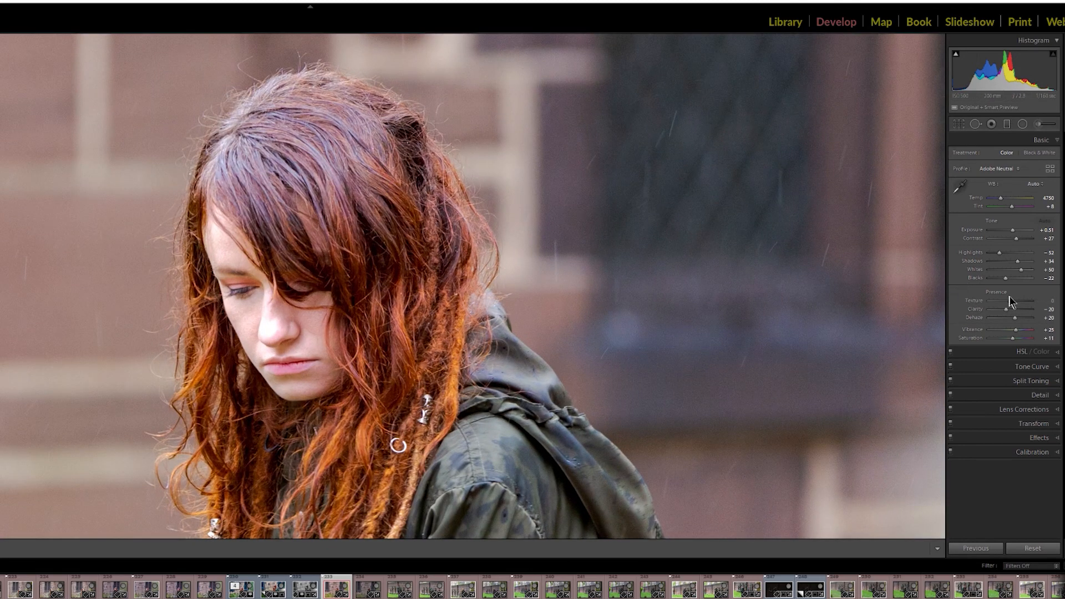
left_click_drag(1010, 304, 957, 316)
left_click_drag(989, 301, 1019, 299)
double_click(1025, 299)
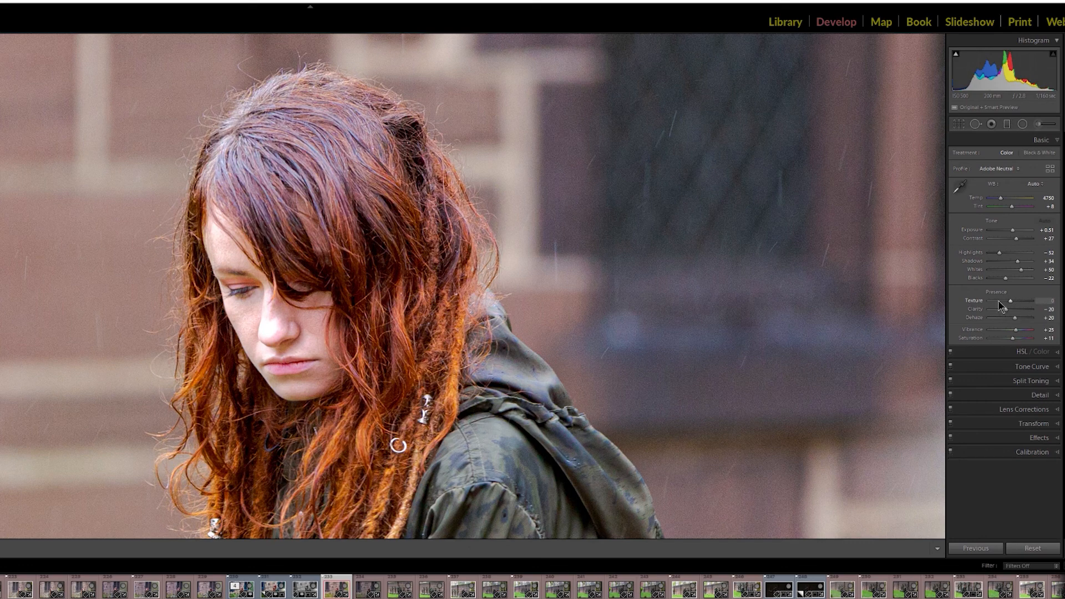